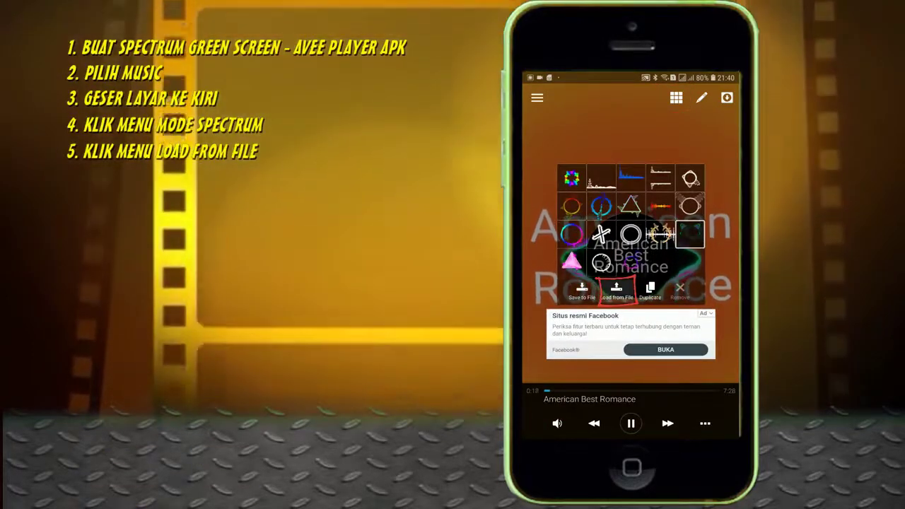
{"action": "left_click", "coordinate": [617, 290]}
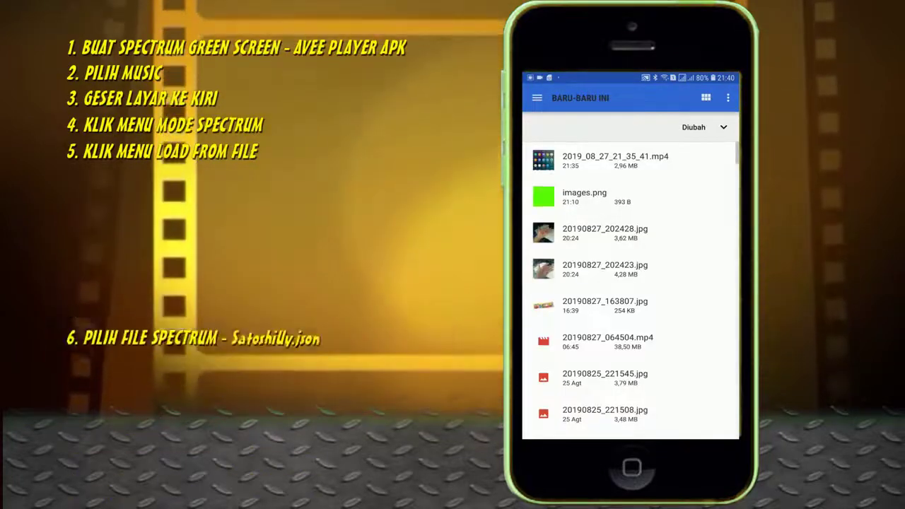
{"action": "scroll", "coordinate": [631, 290], "scroll_direction": "down", "scroll_amount": 4}
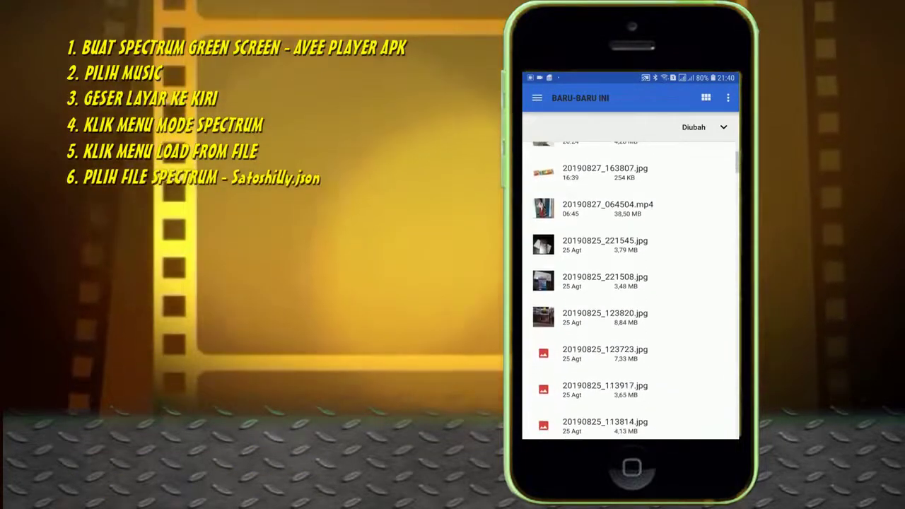
{"action": "scroll", "coordinate": [631, 290], "scroll_direction": "down", "scroll_amount": 5}
{"action": "scroll", "coordinate": [631, 290], "scroll_direction": "up", "scroll_amount": 6}
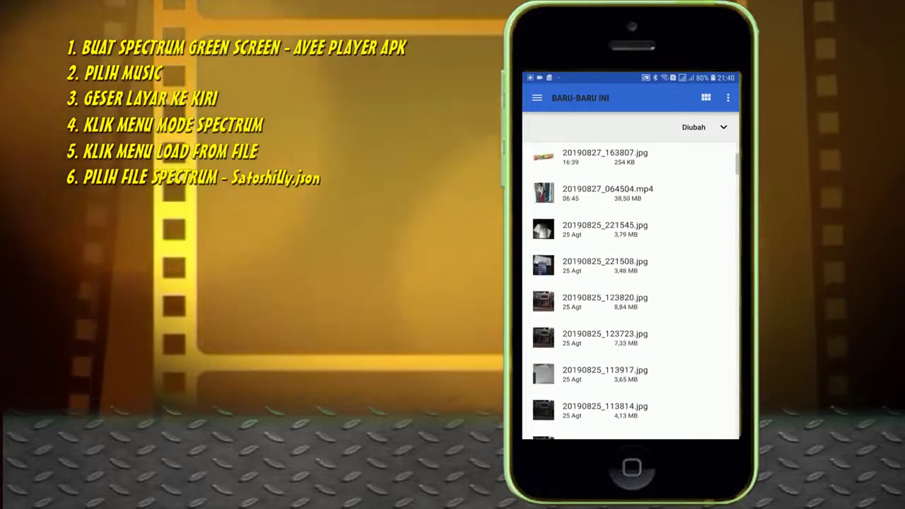
{"action": "left_click", "coordinate": [537, 98]}
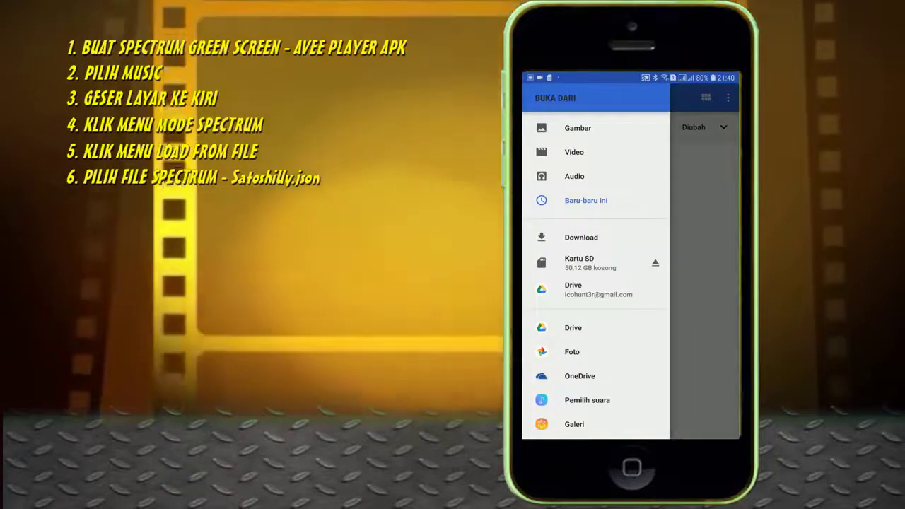
{"action": "left_click", "coordinate": [581, 237]}
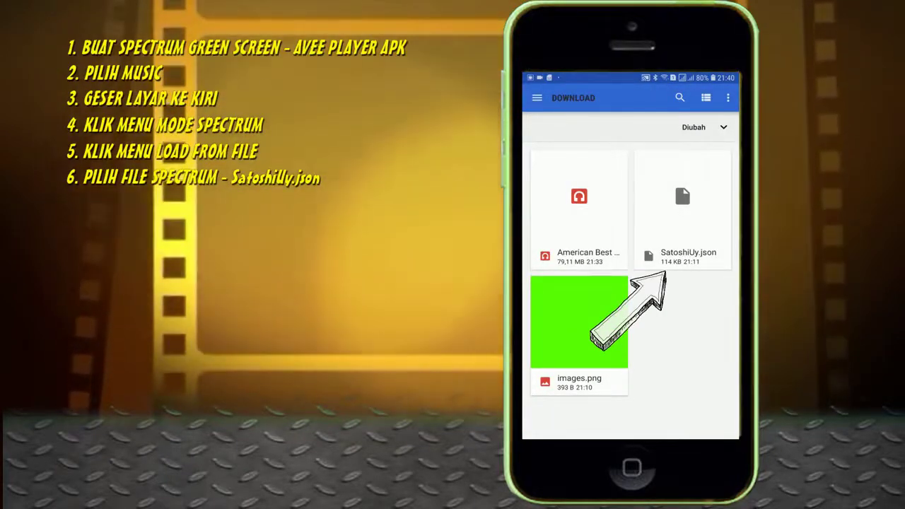
{"action": "left_click", "coordinate": [682, 212]}
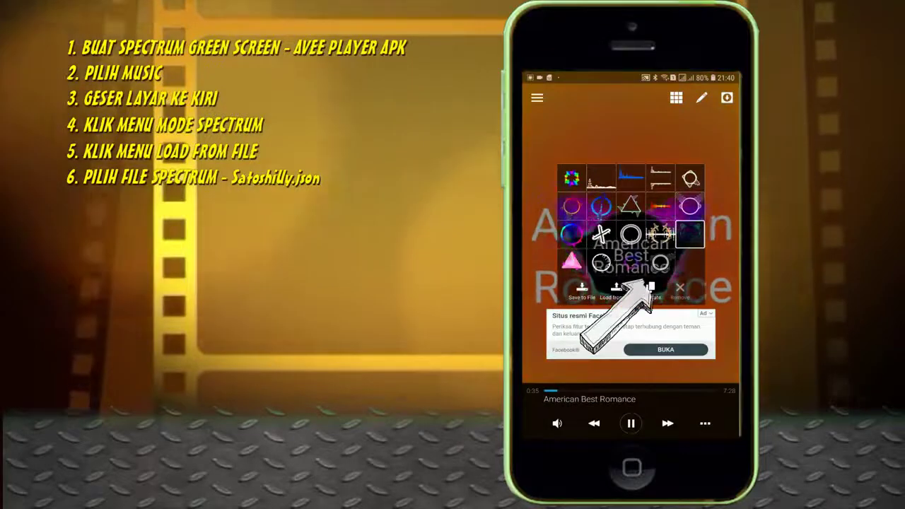
{"action": "left_click", "coordinate": [660, 262]}
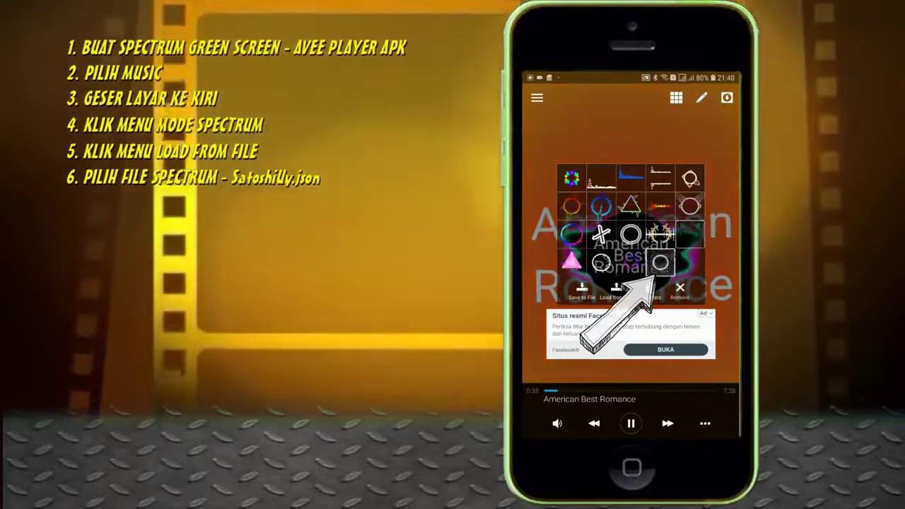
{"action": "left_click", "coordinate": [629, 134]}
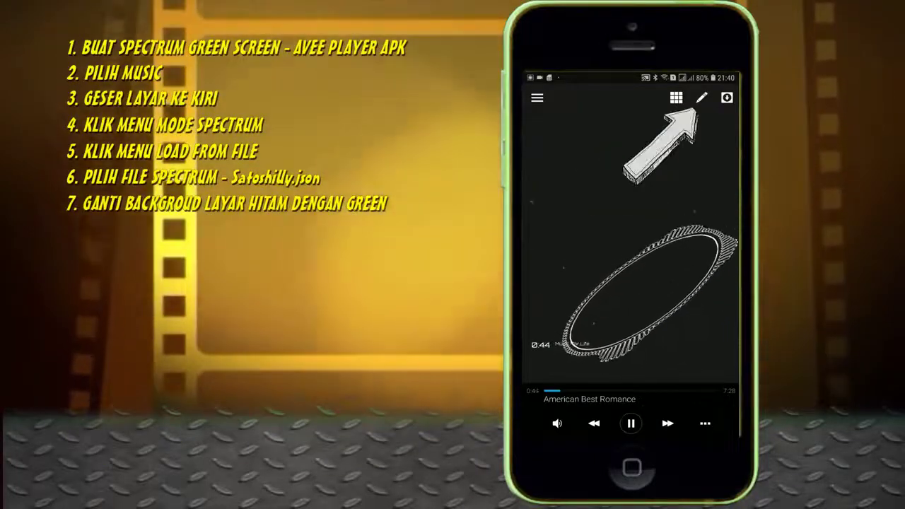
Step: Replace the custom image of the first Image element in Final Composition with the green images.png, and leave the editor
{"action": "left_click", "coordinate": [701, 98]}
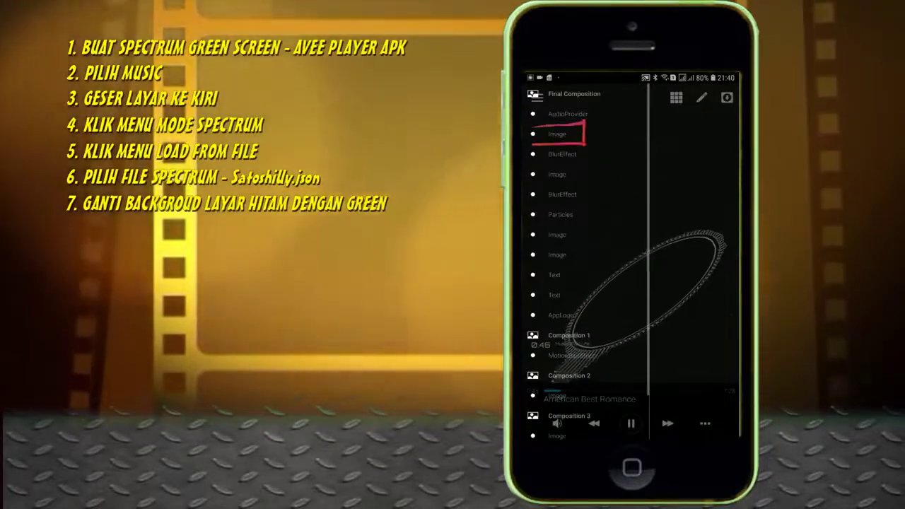
{"action": "left_click", "coordinate": [557, 134]}
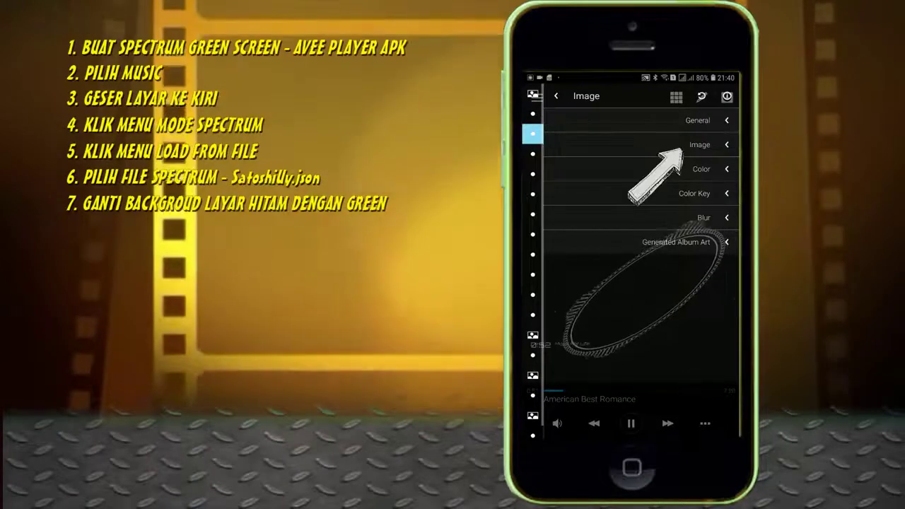
{"action": "left_click", "coordinate": [700, 144]}
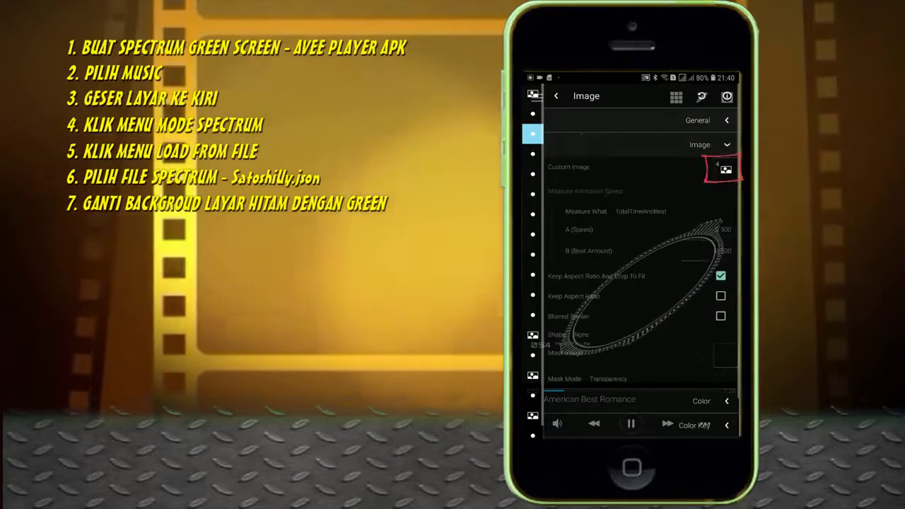
{"action": "left_click", "coordinate": [725, 170]}
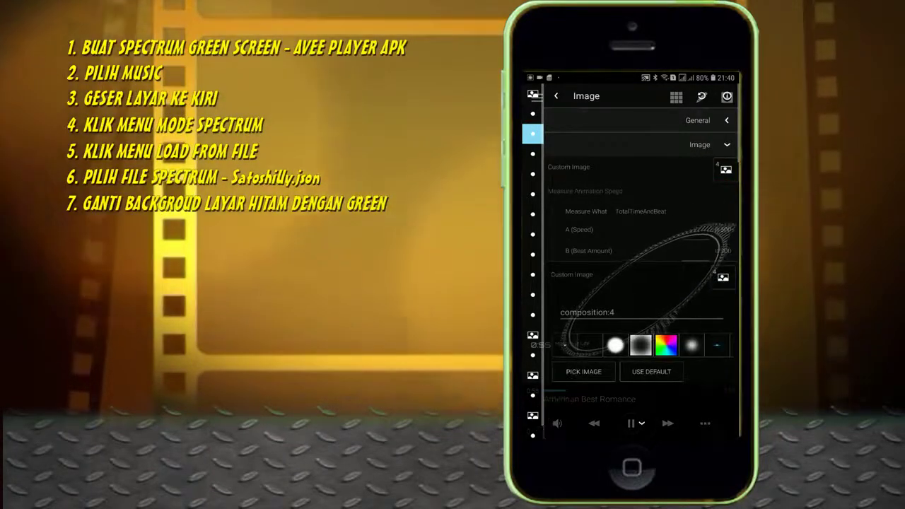
{"action": "left_click", "coordinate": [583, 371]}
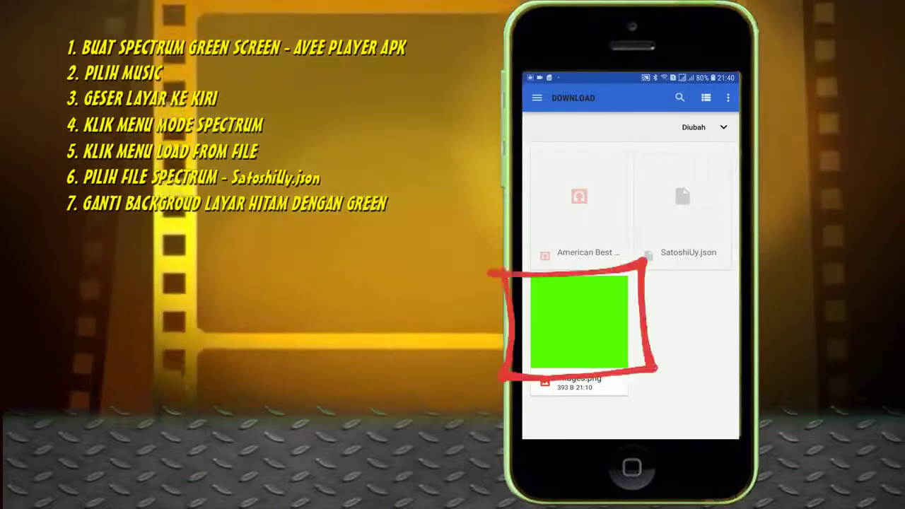
{"action": "left_click", "coordinate": [579, 322]}
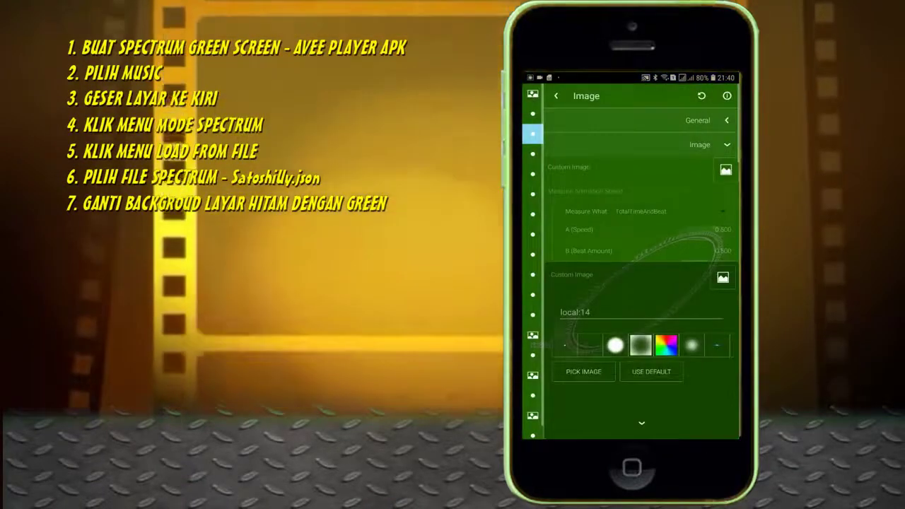
{"action": "left_click", "coordinate": [642, 423]}
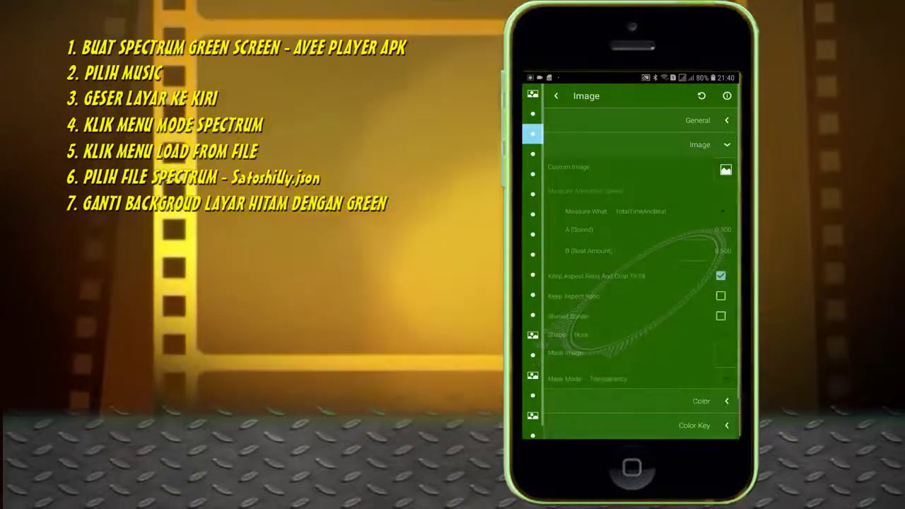
{"action": "key", "text": "Escape"}
{"action": "key", "text": "Escape"}
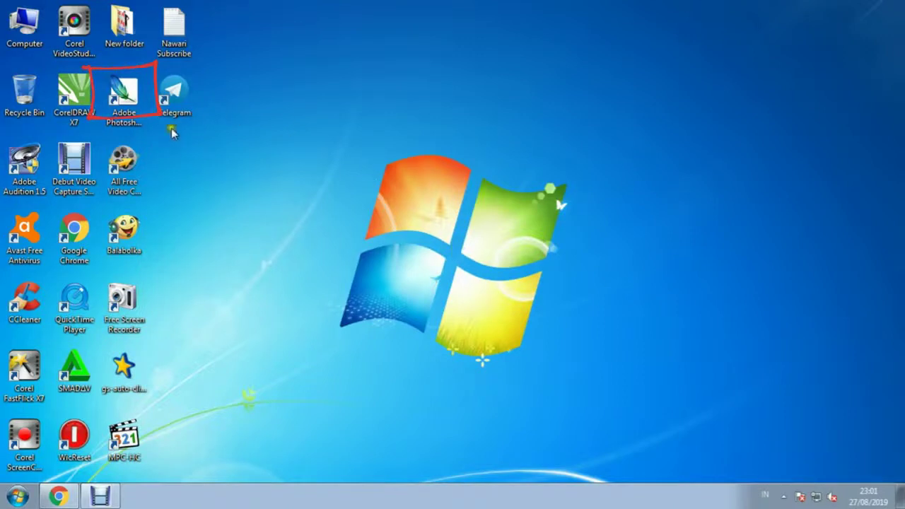
{"action": "double_click", "coordinate": [124, 95]}
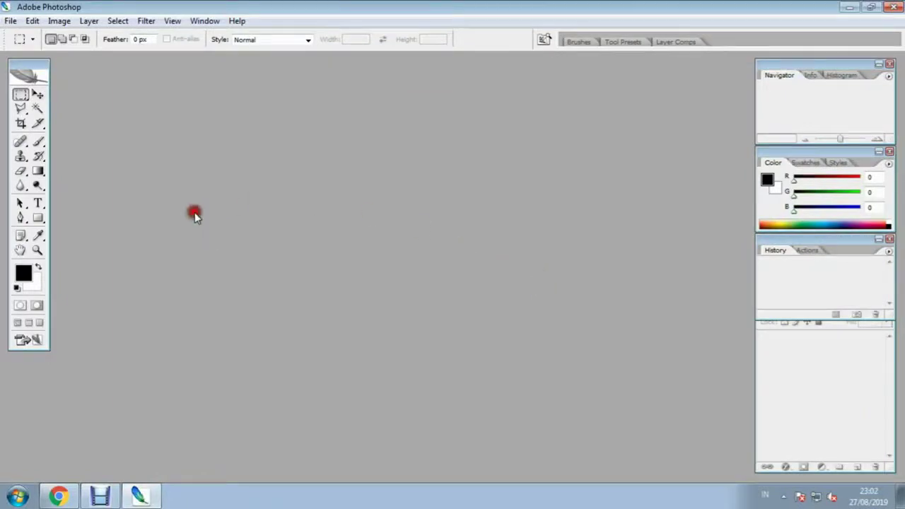
{"action": "double_click", "coordinate": [194, 212]}
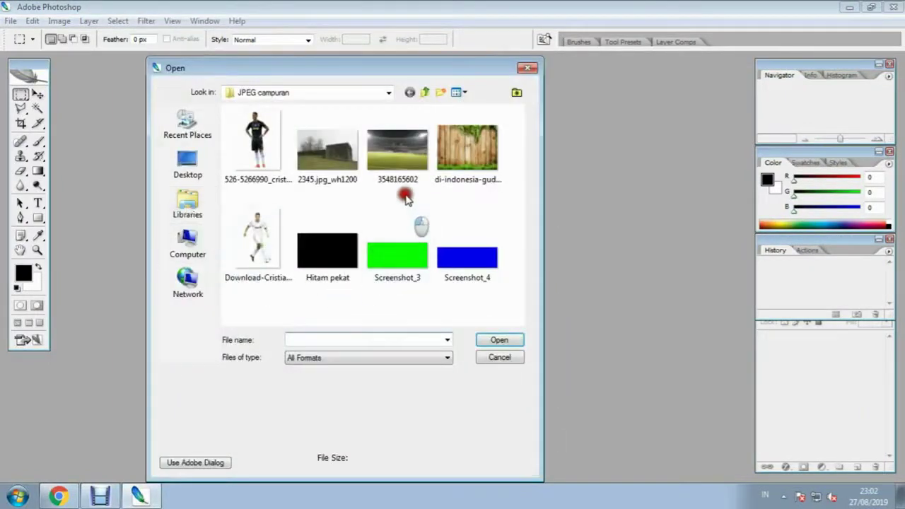
{"action": "double_click", "coordinate": [398, 155]}
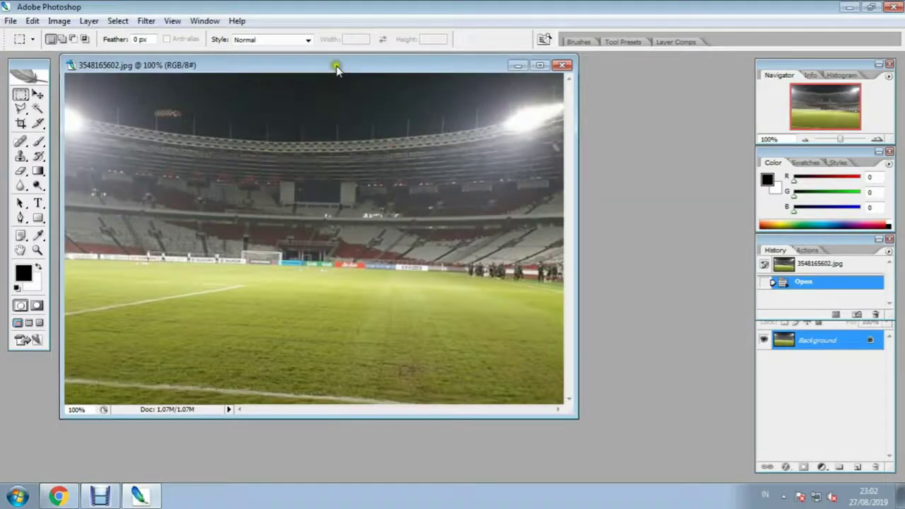
{"action": "left_click_drag", "start_coordinate": [335, 66], "coordinate": [421, 93]}
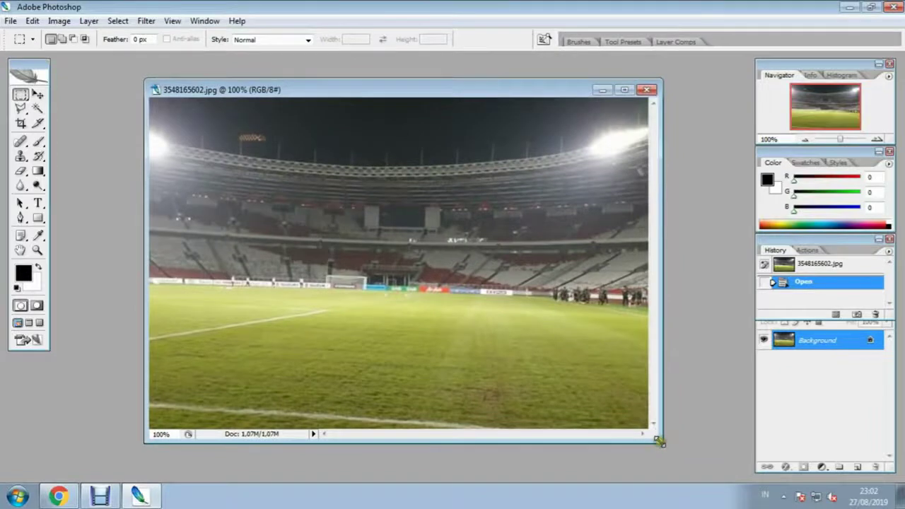
{"action": "left_click_drag", "start_coordinate": [658, 441], "coordinate": [675, 453]}
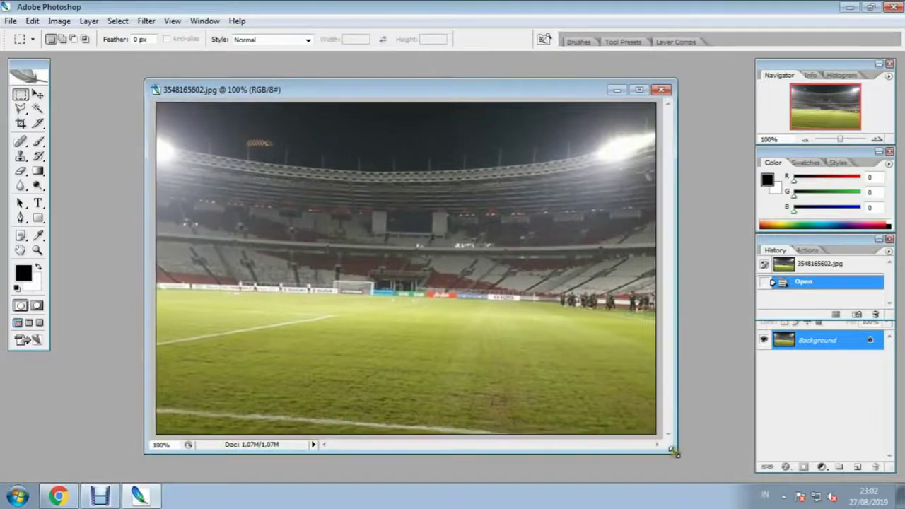
Step: Open the transparent Cristiano Ronaldo picture in the white kit and copy the player into the stadium document as a layer
{"action": "double_click", "coordinate": [110, 220]}
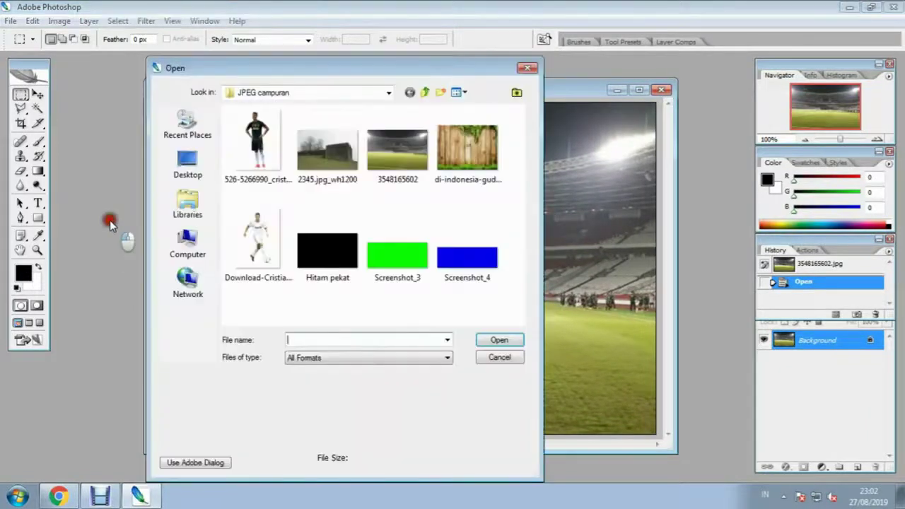
{"action": "double_click", "coordinate": [259, 223]}
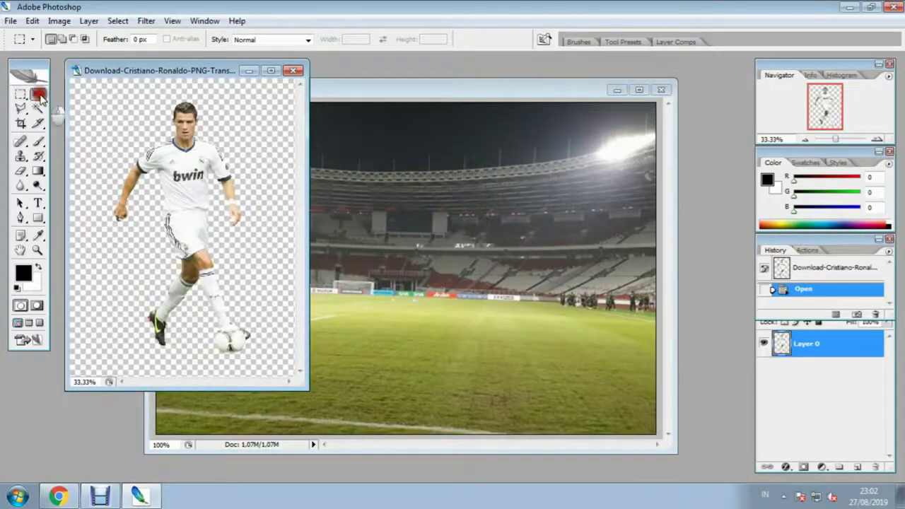
{"action": "left_click_drag", "start_coordinate": [186, 190], "coordinate": [389, 270]}
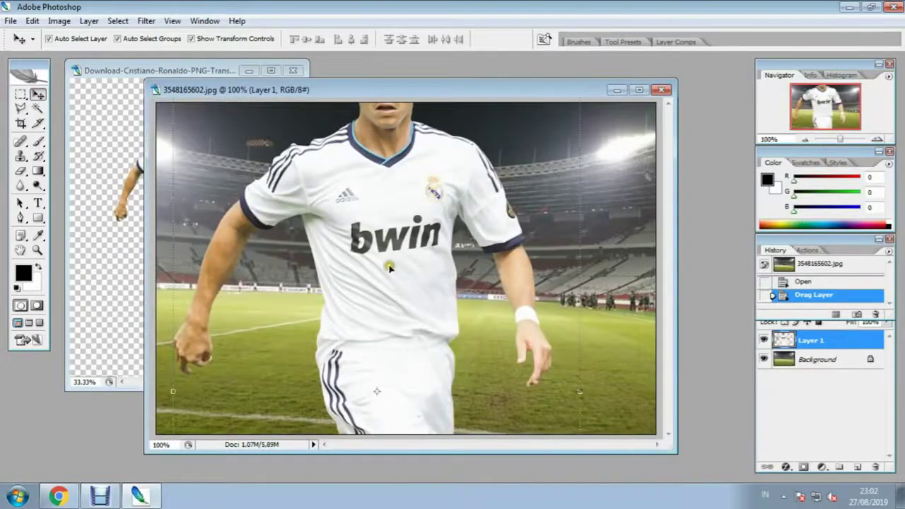
Step: Scale the player layer to 37.4% width and 37.9% height, centre him on the pitch, and close the player's source document
{"action": "left_click_drag", "start_coordinate": [353, 177], "coordinate": [399, 320]}
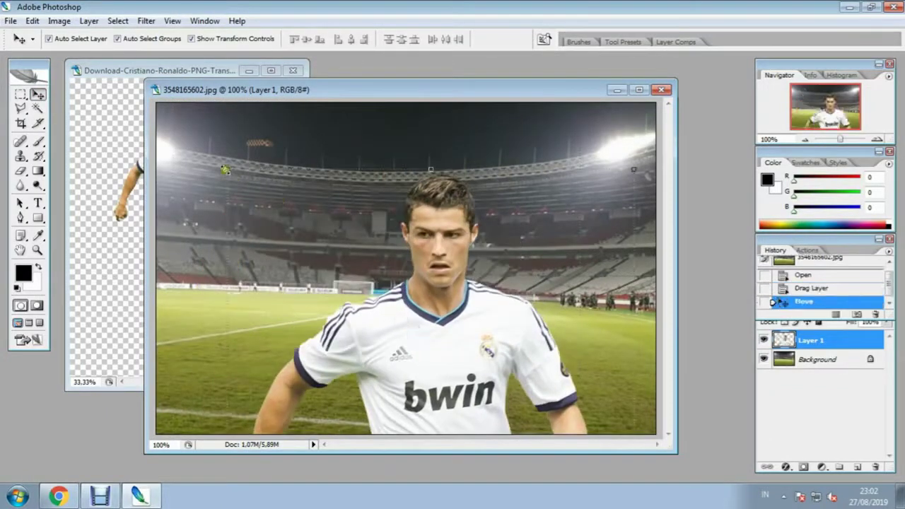
{"action": "left_click_drag", "start_coordinate": [224, 170], "coordinate": [392, 237]}
{"action": "left_click_drag", "start_coordinate": [282, 139], "coordinate": [329, 276]}
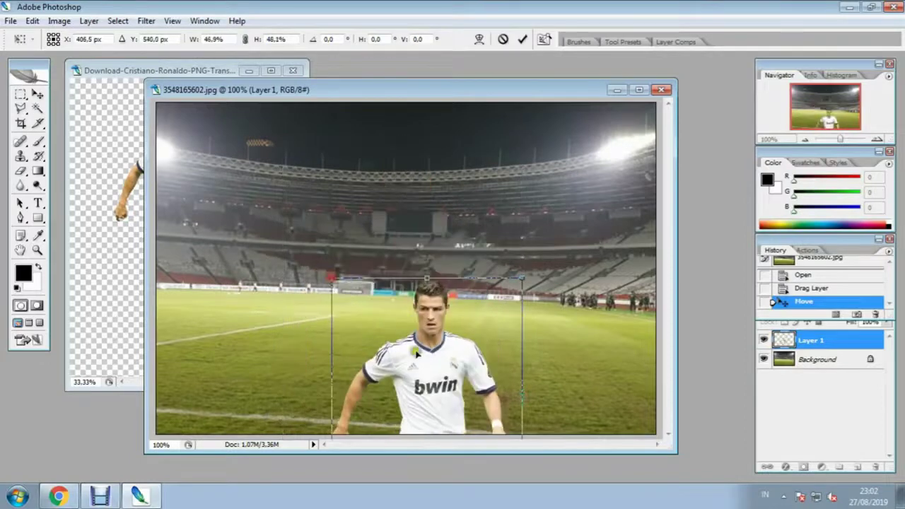
{"action": "left_click_drag", "start_coordinate": [416, 353], "coordinate": [384, 210]}
{"action": "left_click_drag", "start_coordinate": [299, 133], "coordinate": [349, 216]}
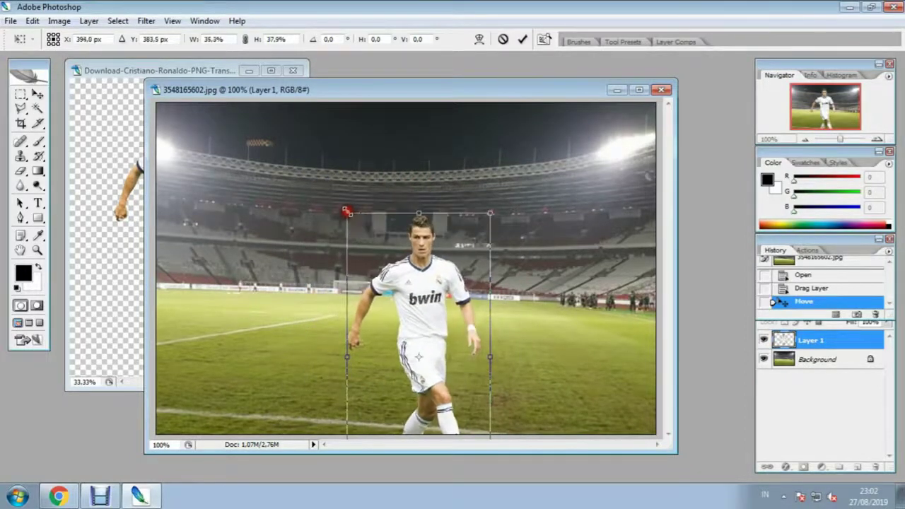
{"action": "left_click_drag", "start_coordinate": [445, 311], "coordinate": [417, 240]}
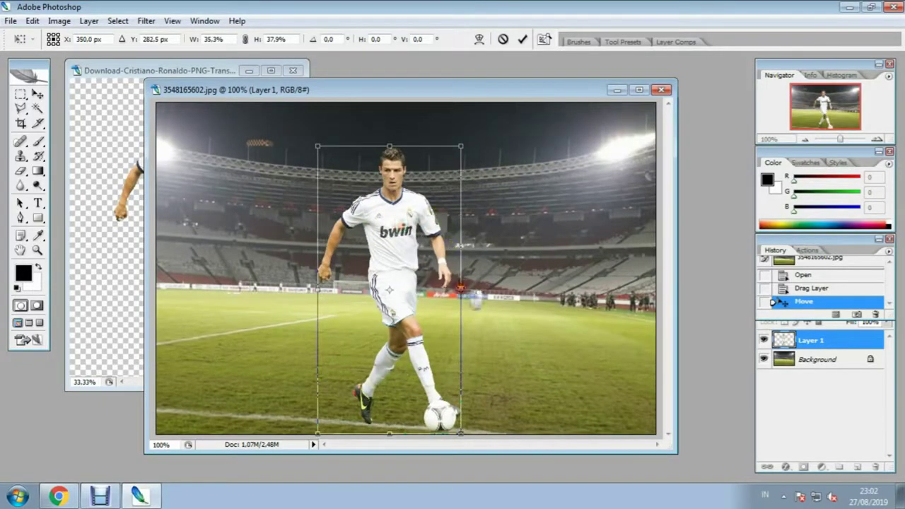
{"action": "left_click_drag", "start_coordinate": [460, 287], "coordinate": [465, 289]}
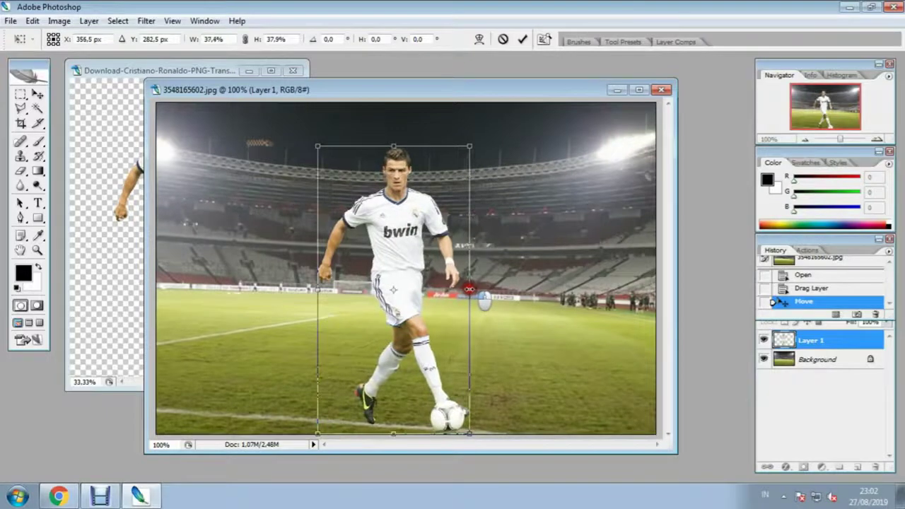
{"action": "left_click_drag", "start_coordinate": [408, 262], "coordinate": [411, 263]}
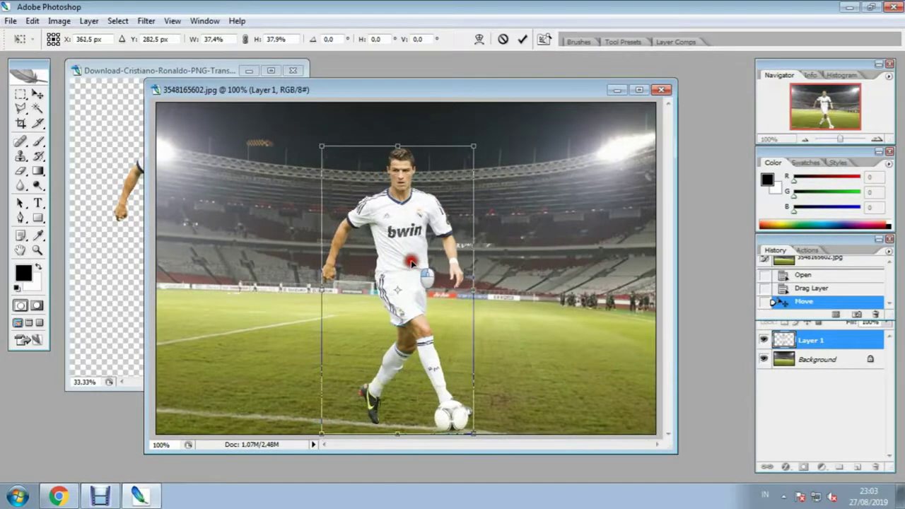
{"action": "left_click", "coordinate": [521, 40]}
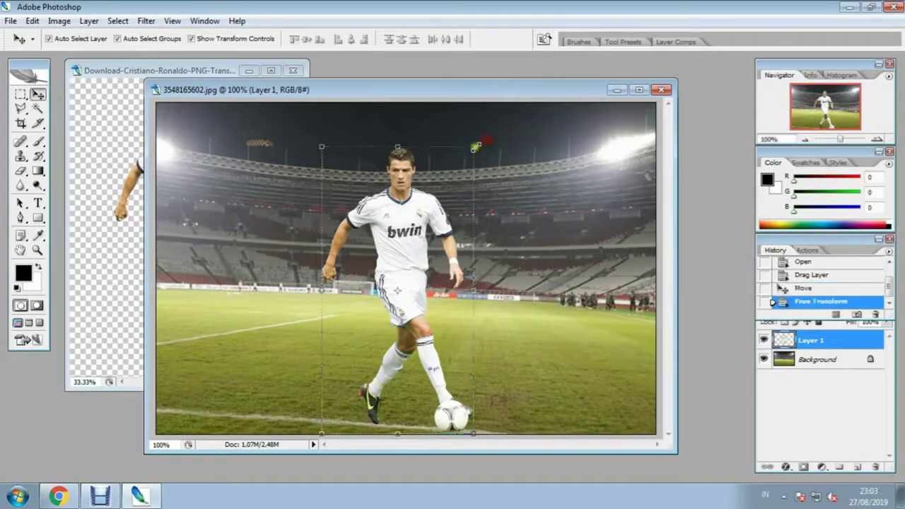
{"action": "left_click", "coordinate": [287, 71]}
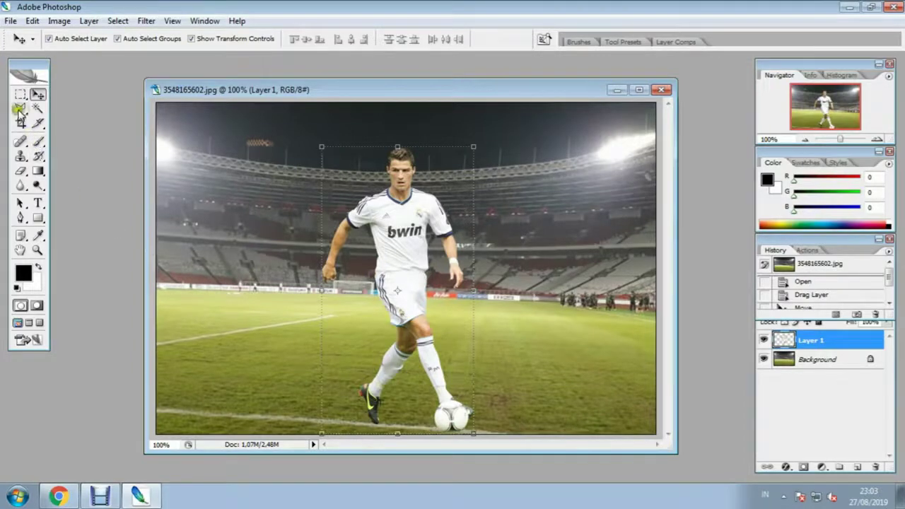
Step: Outline the player's upper body down to the shirt hem with the Polygonal Lasso, delete it from Layer 1, and deselect
{"action": "key", "text": "ctrl+plus"}
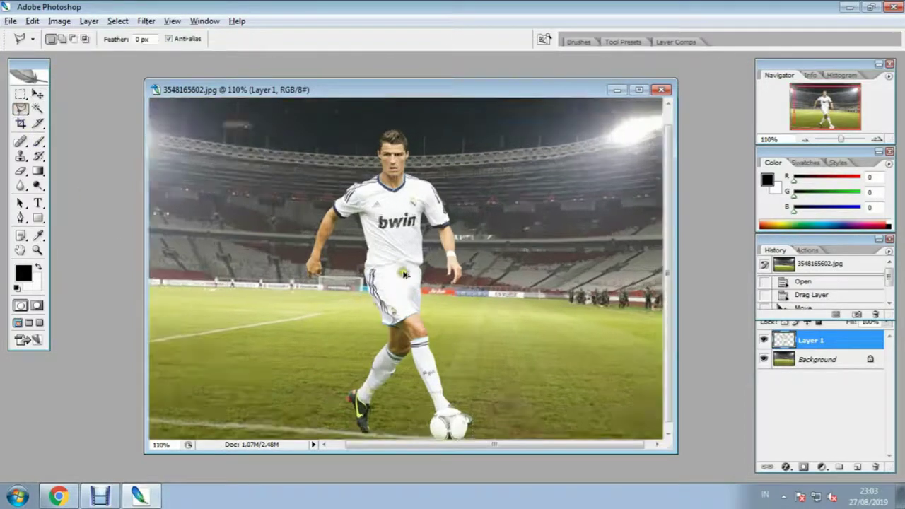
{"action": "scroll", "coordinate": [397, 106], "scroll_direction": "up", "scroll_amount": 3}
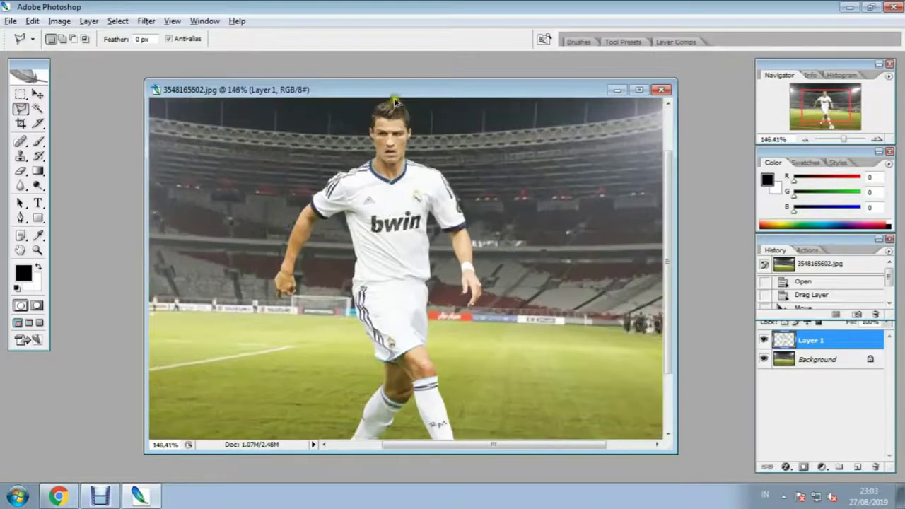
{"action": "left_click", "coordinate": [669, 104]}
{"action": "left_click", "coordinate": [668, 104]}
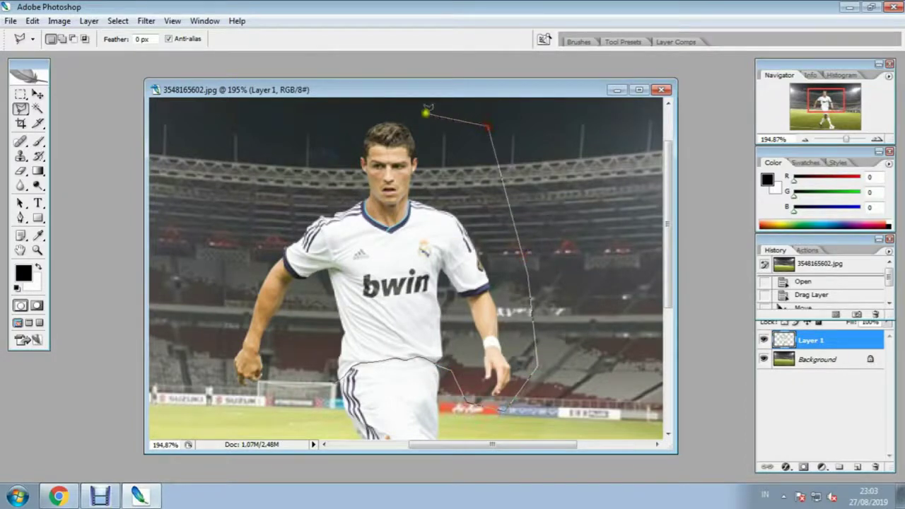
{"action": "left_click", "coordinate": [350, 116]}
{"action": "left_click", "coordinate": [233, 178]}
{"action": "left_click", "coordinate": [224, 288]}
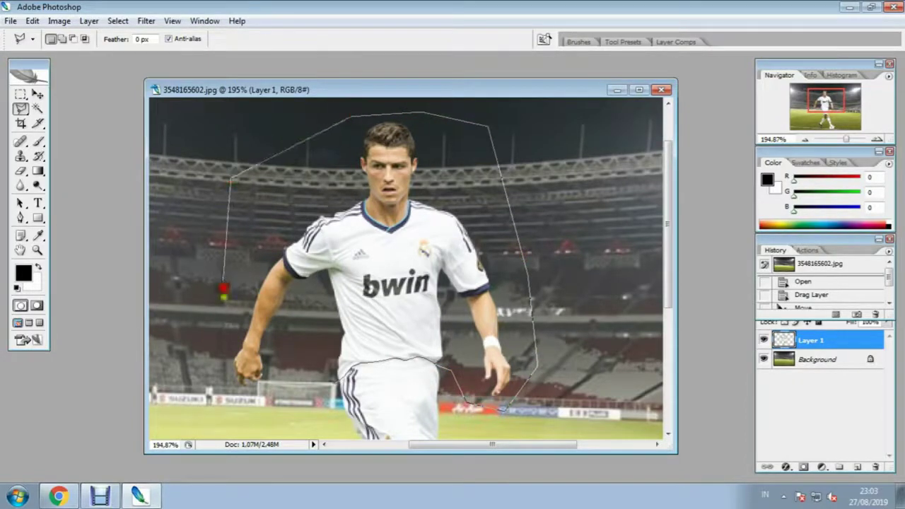
{"action": "left_click", "coordinate": [220, 398]}
{"action": "left_click", "coordinate": [312, 406]}
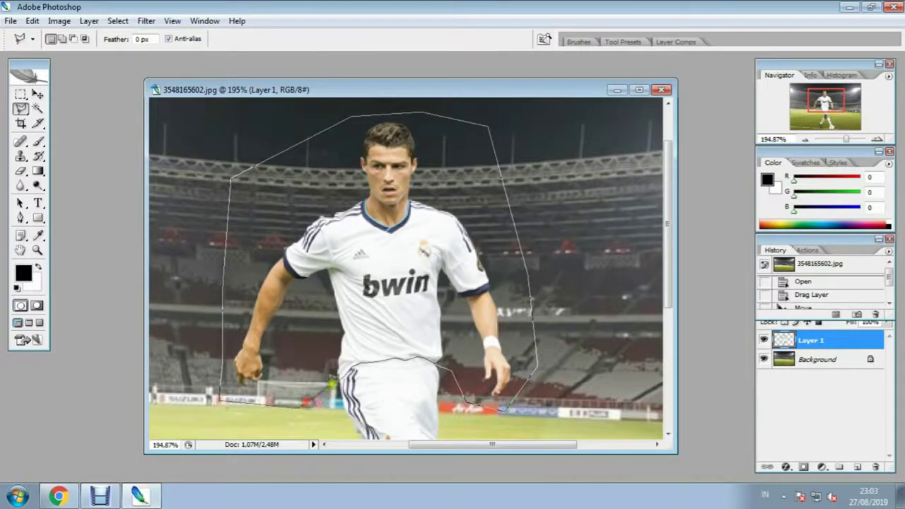
{"action": "left_click", "coordinate": [335, 384]}
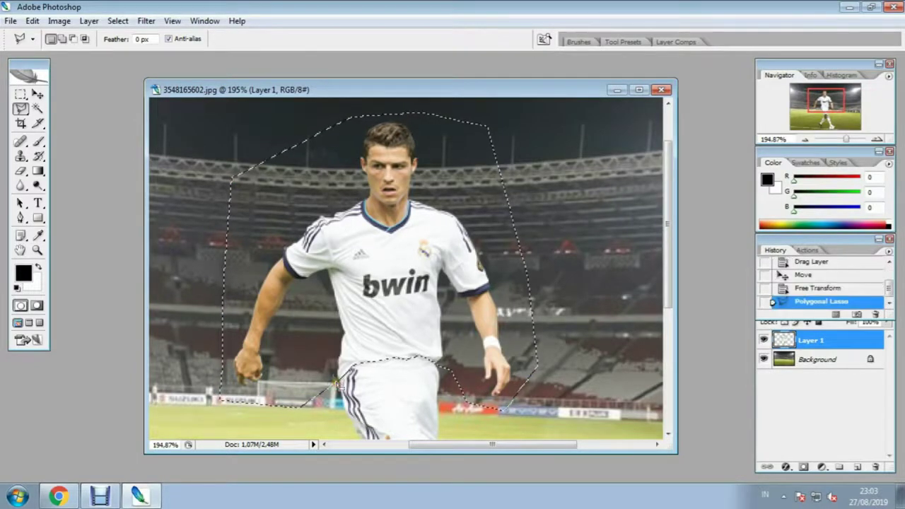
{"action": "key", "text": "Delete"}
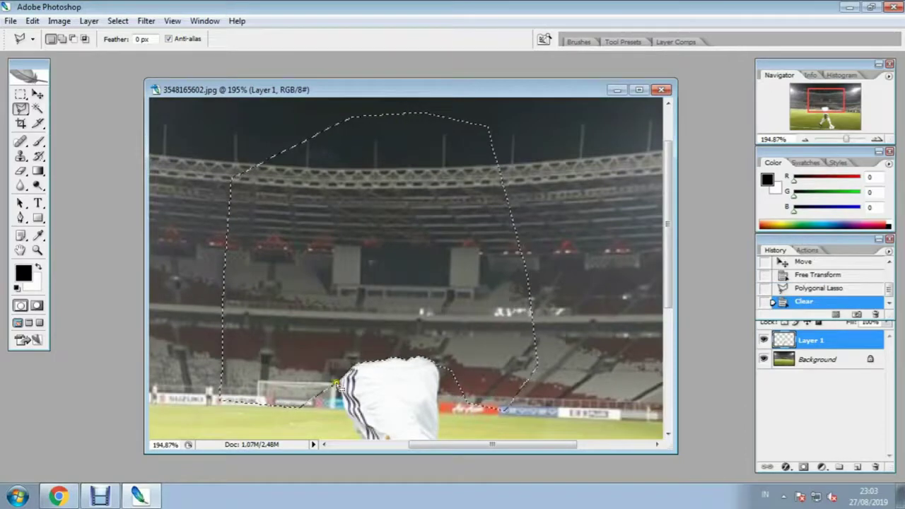
{"action": "left_click", "coordinate": [118, 21]}
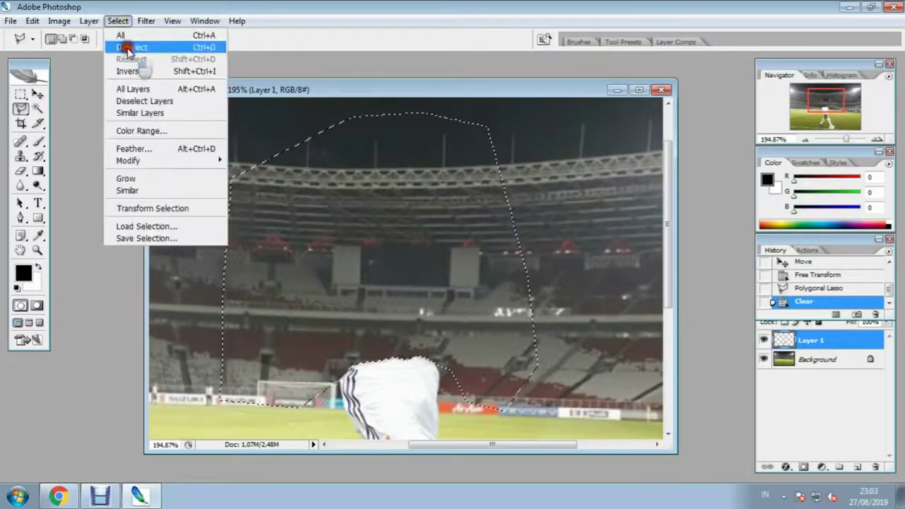
{"action": "left_click", "coordinate": [125, 44]}
Step: Save a copy of the stadium picture with only the player's legs as JPEG gambar1 in the JPEG campuran folder
{"action": "left_click", "coordinate": [37, 94]}
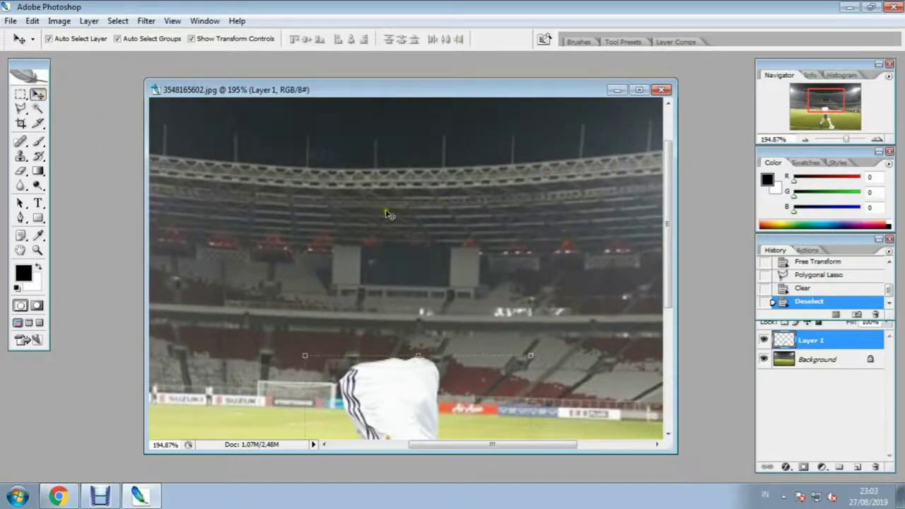
{"action": "scroll", "coordinate": [388, 215], "scroll_direction": "down", "scroll_amount": 1}
{"action": "scroll", "coordinate": [388, 214], "scroll_direction": "down", "scroll_amount": 4}
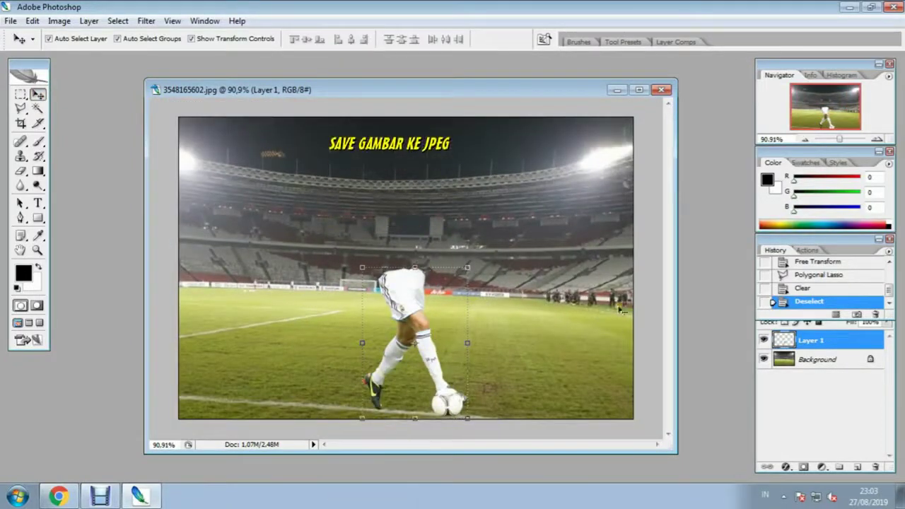
{"action": "left_click", "coordinate": [643, 298]}
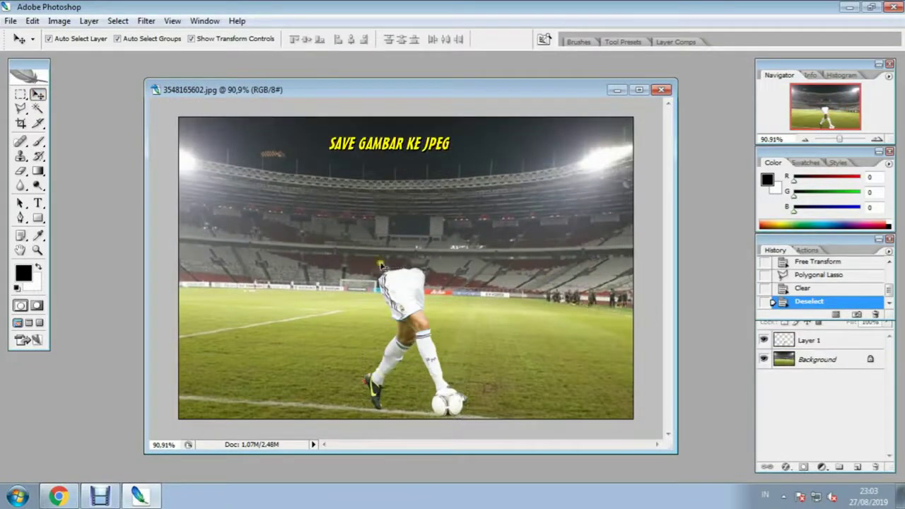
{"action": "left_click", "coordinate": [10, 22]}
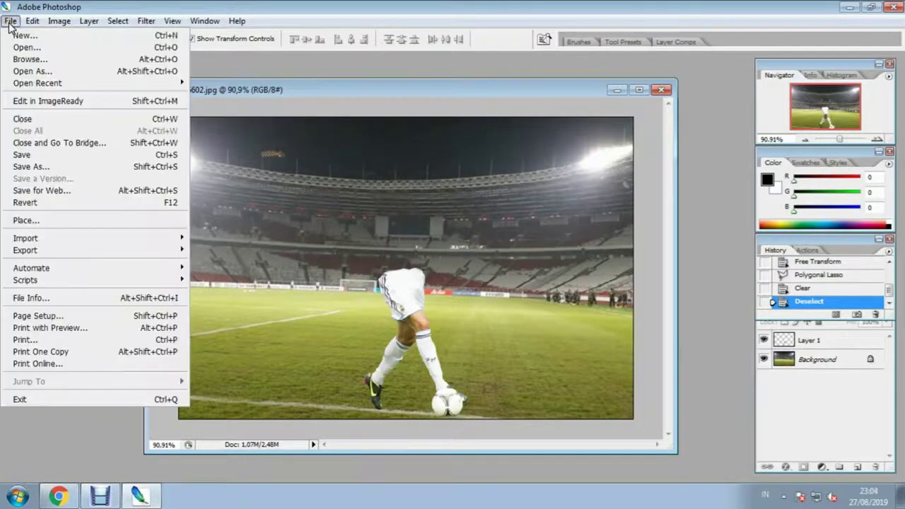
{"action": "left_click", "coordinate": [23, 167]}
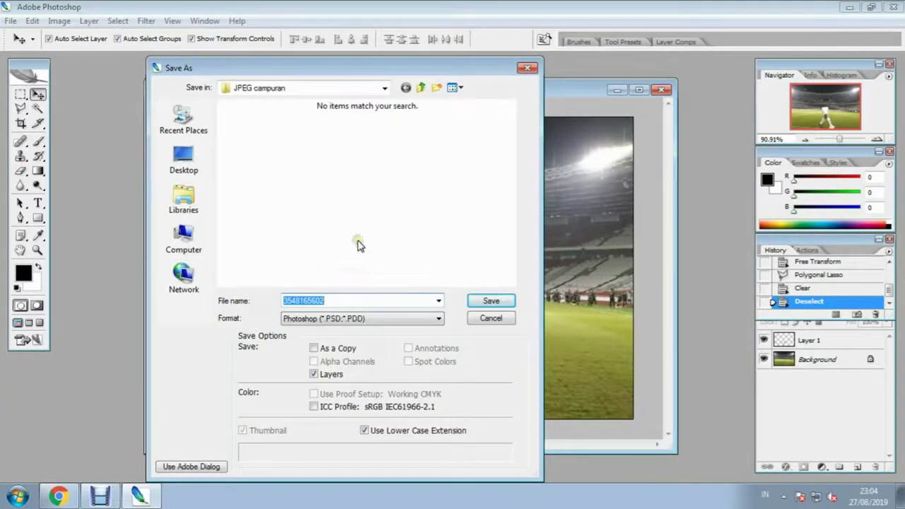
{"action": "type", "text": "gambar1"}
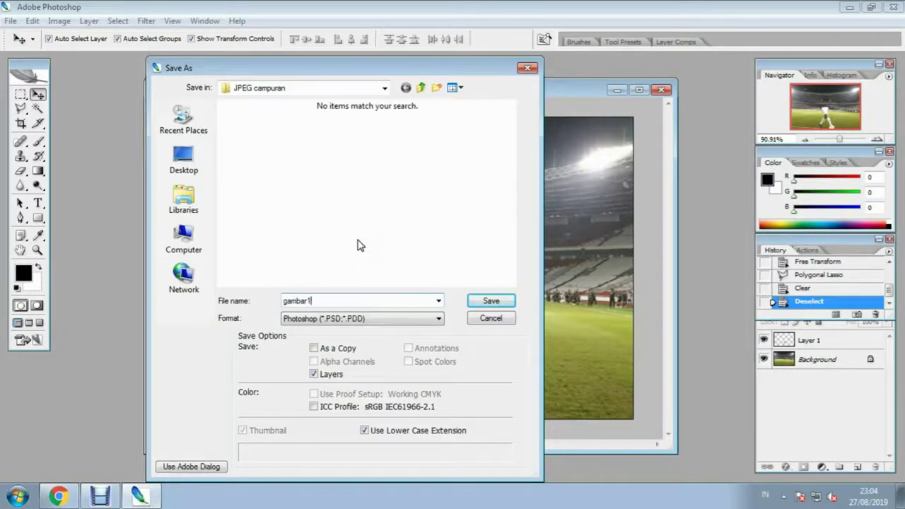
{"action": "left_click", "coordinate": [408, 319]}
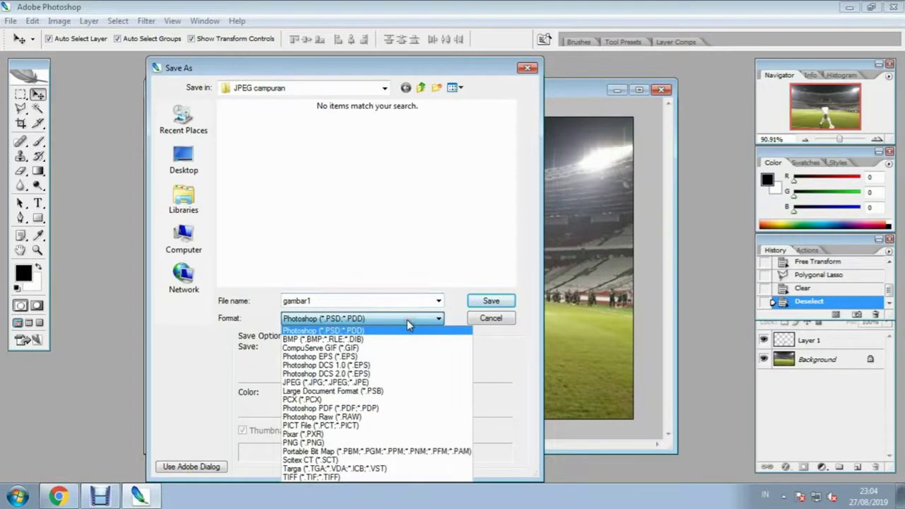
{"action": "left_click", "coordinate": [352, 383]}
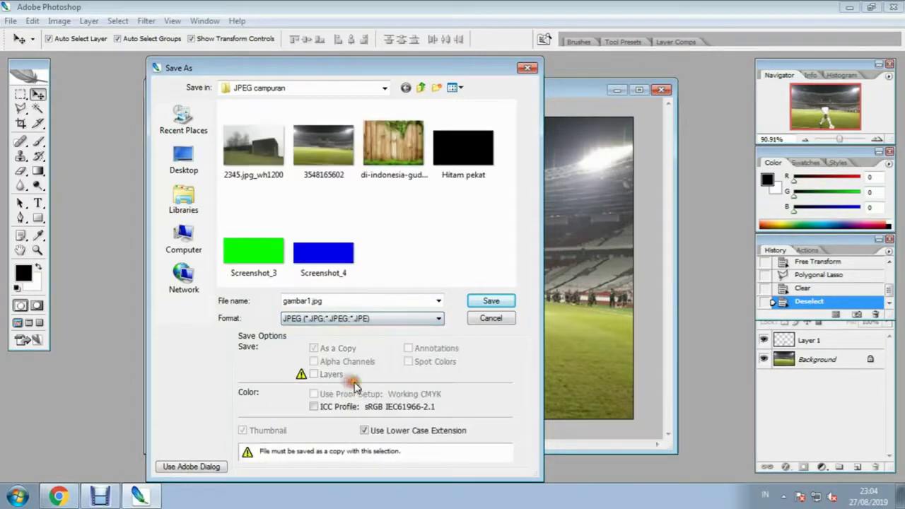
{"action": "left_click", "coordinate": [492, 301]}
{"action": "left_click", "coordinate": [533, 112]}
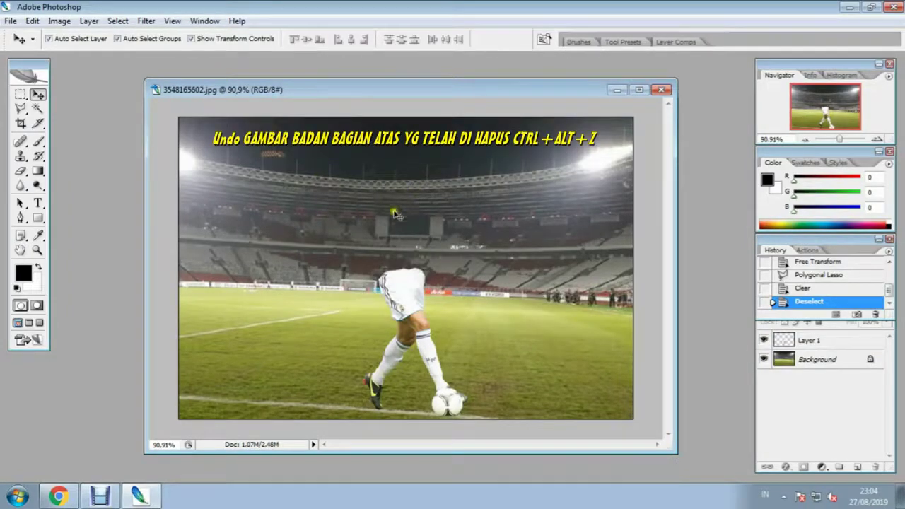
Step: Undo the deletion of the player's upper body and clear the restored lasso selection
{"action": "key", "text": "ctrl+alt+z"}
{"action": "key", "text": "ctrl+alt+z"}
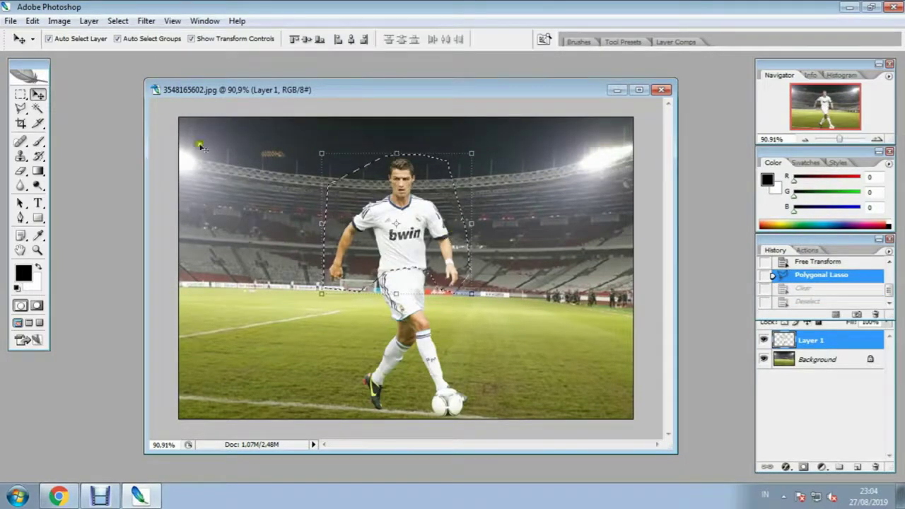
{"action": "left_click", "coordinate": [89, 21]}
{"action": "left_click", "coordinate": [119, 45]}
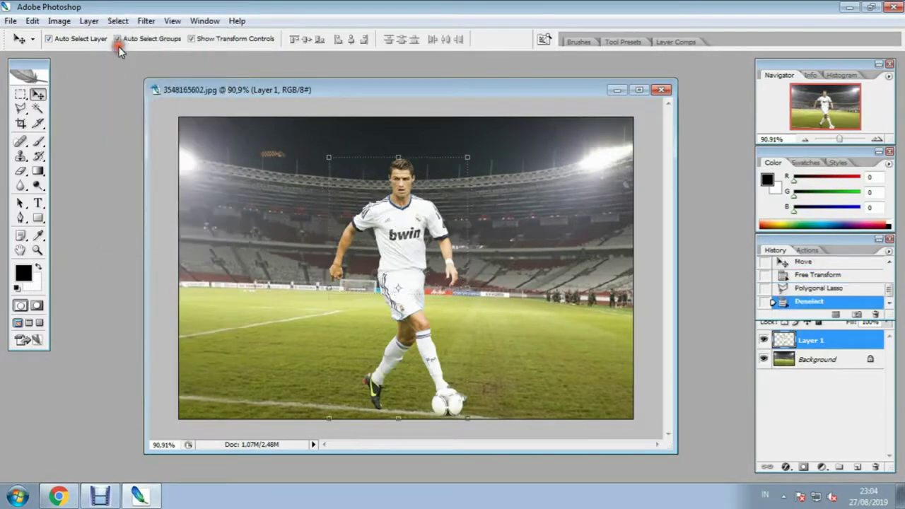
Step: Delete the stadium Background layer so that only the player's layer remains
{"action": "left_click", "coordinate": [498, 267]}
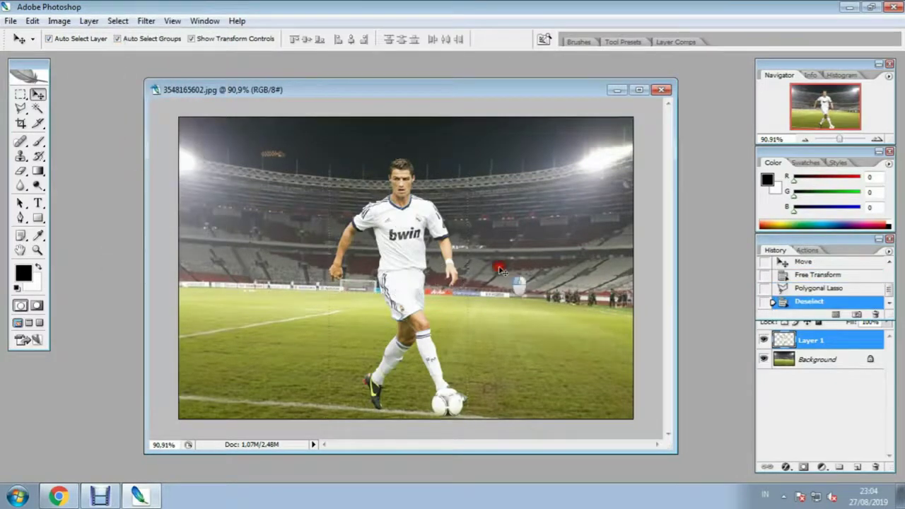
{"action": "left_click", "coordinate": [411, 305]}
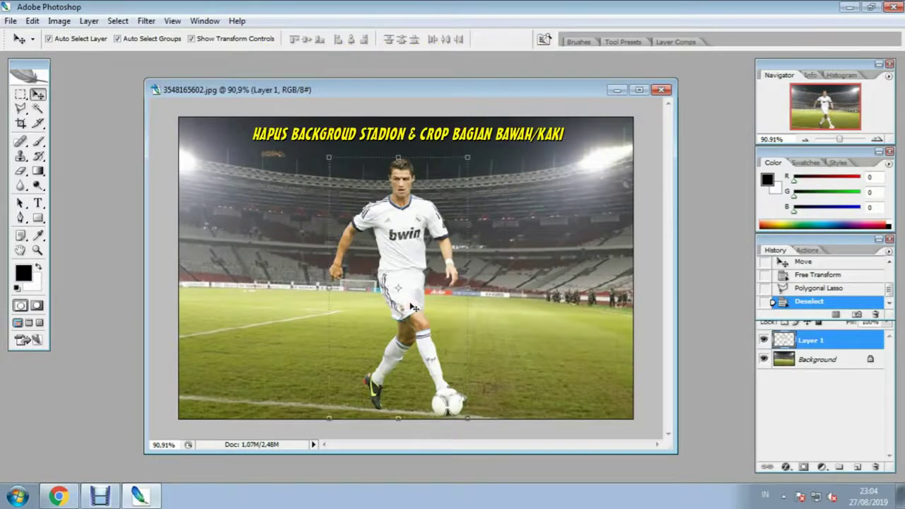
{"action": "left_click", "coordinate": [812, 360]}
{"action": "key", "text": "Delete"}
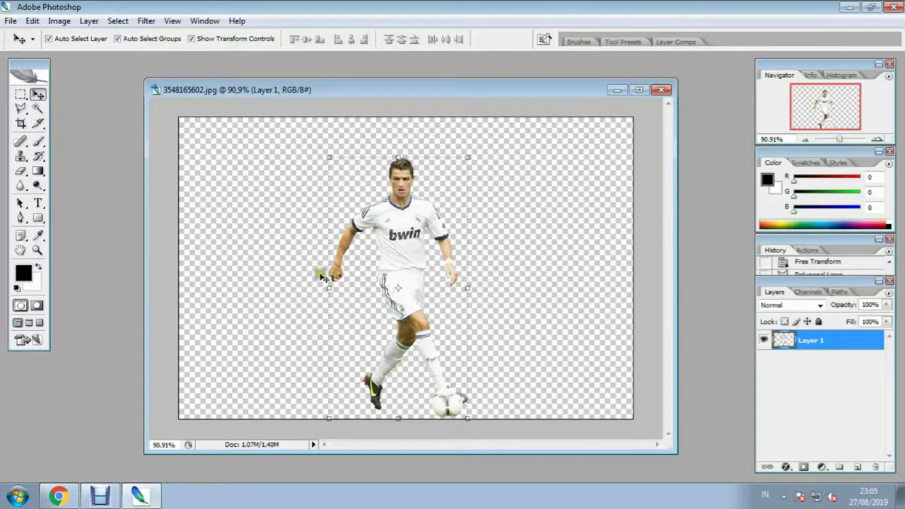
Step: Outline the player's shorts and knees below the shirt hem with the Polygonal Lasso and delete that area from Layer 1
{"action": "left_click", "coordinate": [21, 109]}
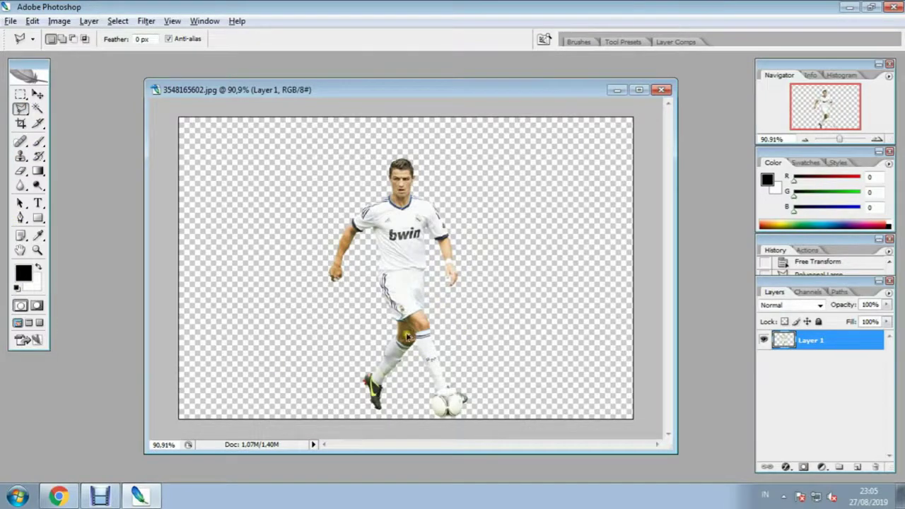
{"action": "scroll", "coordinate": [407, 338], "scroll_direction": "up", "scroll_amount": 5}
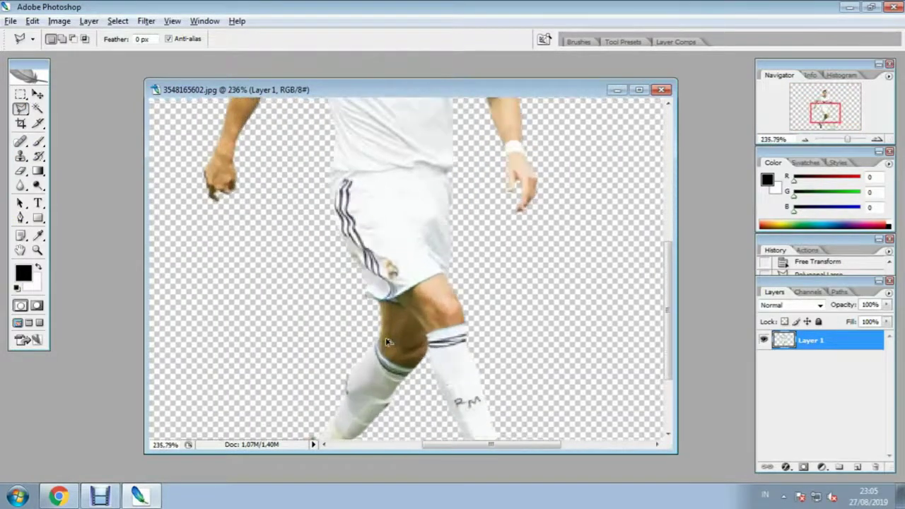
{"action": "mouse_move", "coordinate": [665, 317]}
{"action": "left_mouse_down"}
{"action": "mouse_move", "coordinate": [667, 374]}
{"action": "mouse_move", "coordinate": [663, 333]}
{"action": "left_mouse_up"}
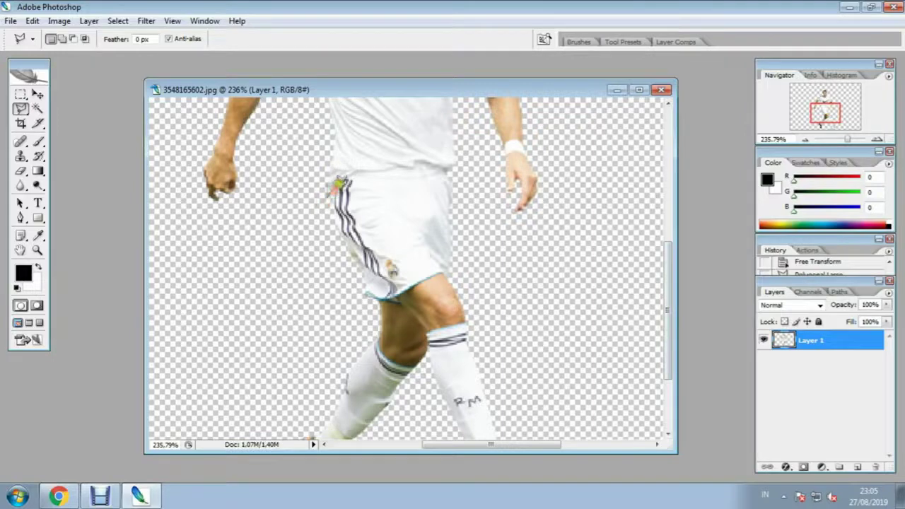
{"action": "left_click", "coordinate": [357, 170]}
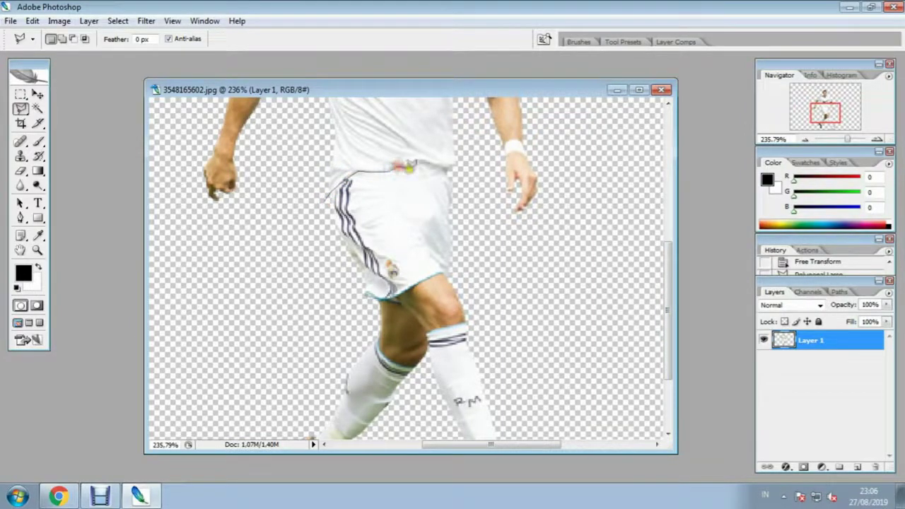
{"action": "left_click", "coordinate": [409, 168]}
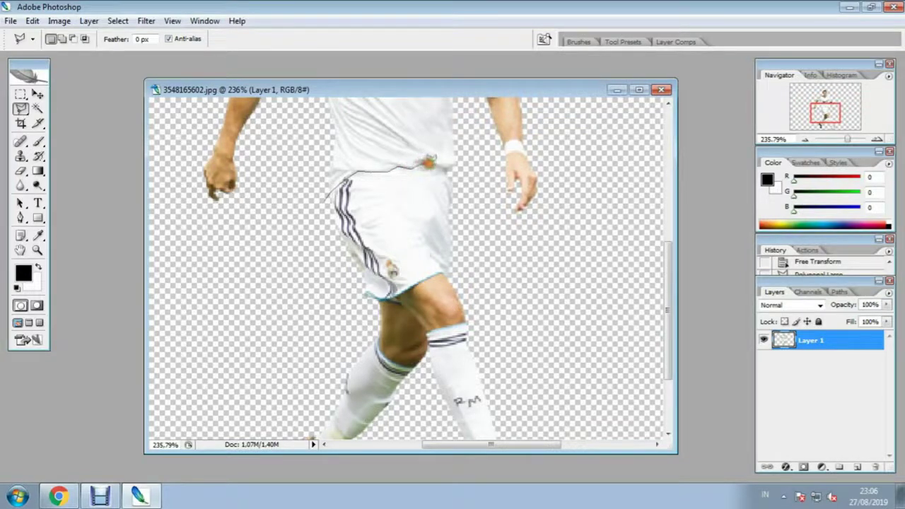
{"action": "left_click", "coordinate": [437, 166]}
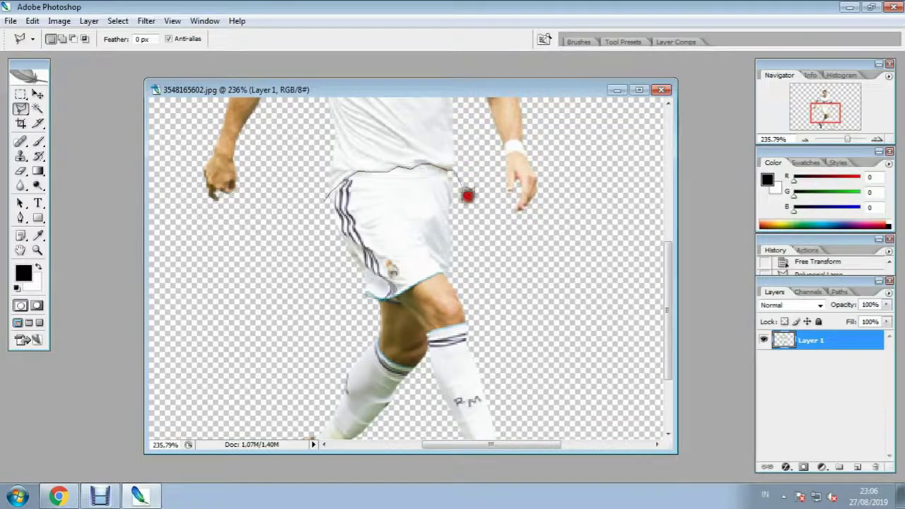
{"action": "left_click", "coordinate": [534, 367]}
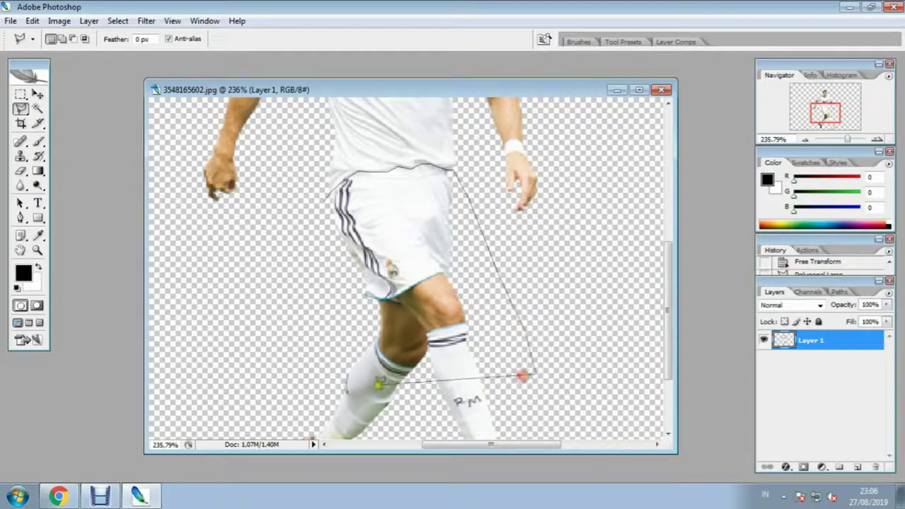
{"action": "double_click", "coordinate": [243, 357]}
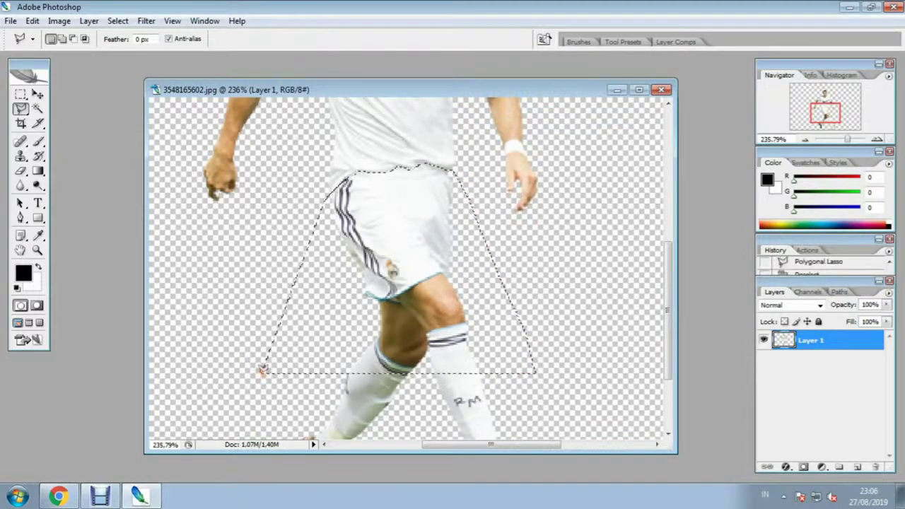
{"action": "key", "text": "Delete"}
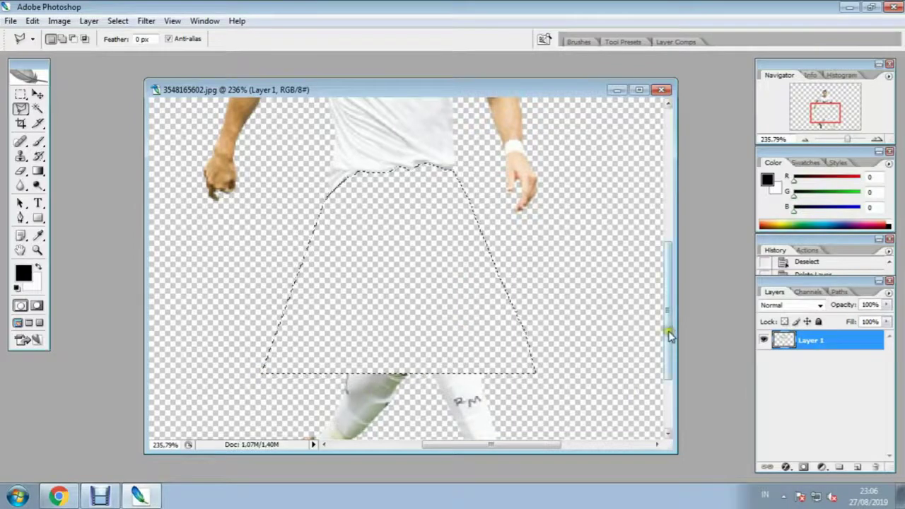
Step: Outline the remaining lower legs, shoes and ball with the Polygonal Lasso and delete them from Layer 1
{"action": "left_click_drag", "start_coordinate": [672, 339], "coordinate": [669, 388]}
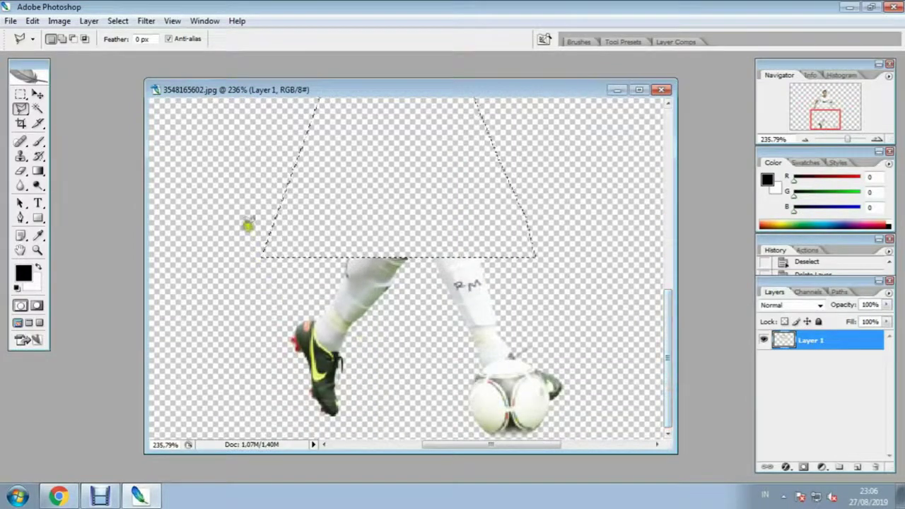
{"action": "left_click", "coordinate": [247, 225]}
{"action": "left_click", "coordinate": [511, 225]}
{"action": "left_click", "coordinate": [587, 348]}
{"action": "mouse_move", "coordinate": [594, 378]}
{"action": "left_mouse_down"}
{"action": "mouse_move", "coordinate": [595, 415]}
{"action": "mouse_move", "coordinate": [577, 429]}
{"action": "mouse_move", "coordinate": [465, 435]}
{"action": "left_mouse_up"}
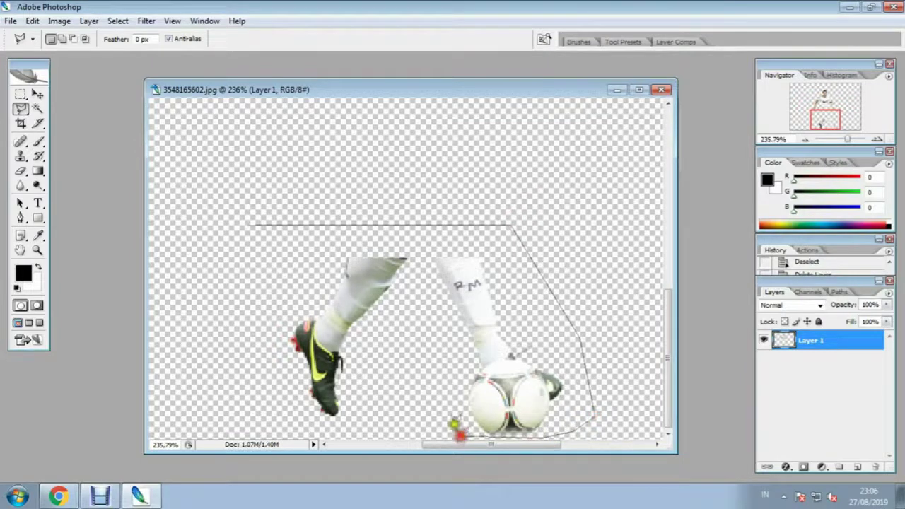
{"action": "left_click", "coordinate": [303, 425]}
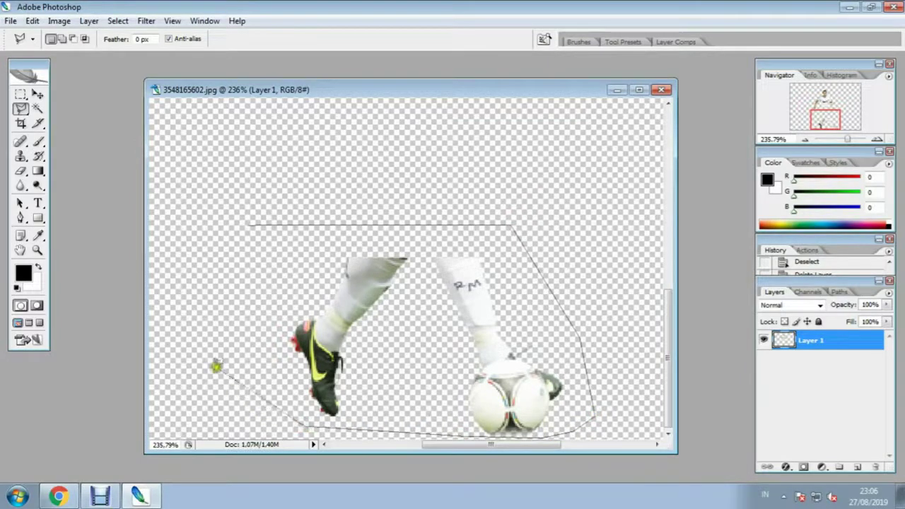
{"action": "double_click", "coordinate": [218, 363]}
{"action": "key", "text": "Delete"}
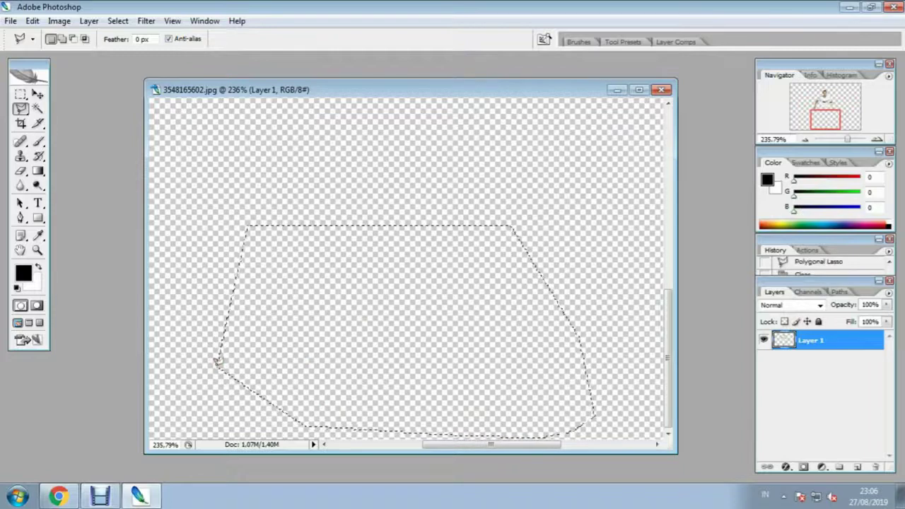
Step: Clear the lasso selection around the erased legs and deselect Layer 1 with the Move tool
{"action": "left_click", "coordinate": [118, 21]}
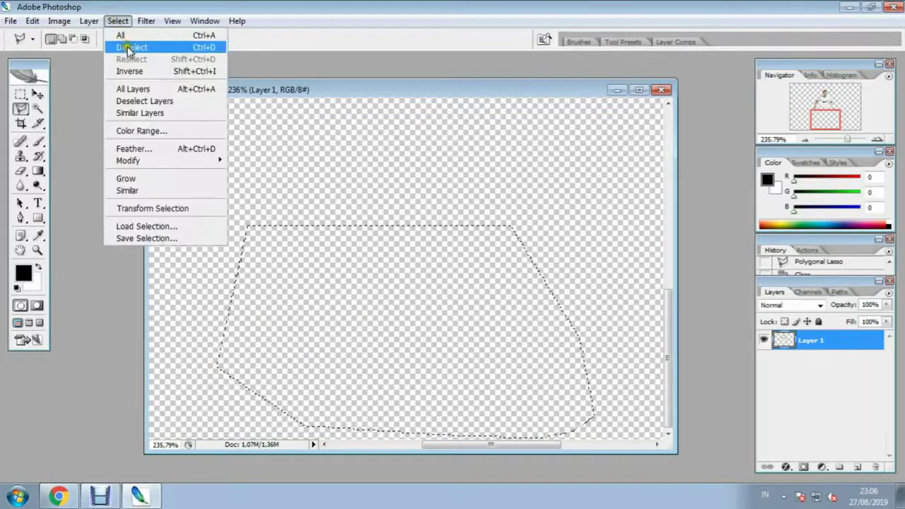
{"action": "left_click", "coordinate": [127, 47]}
{"action": "left_click", "coordinate": [38, 94]}
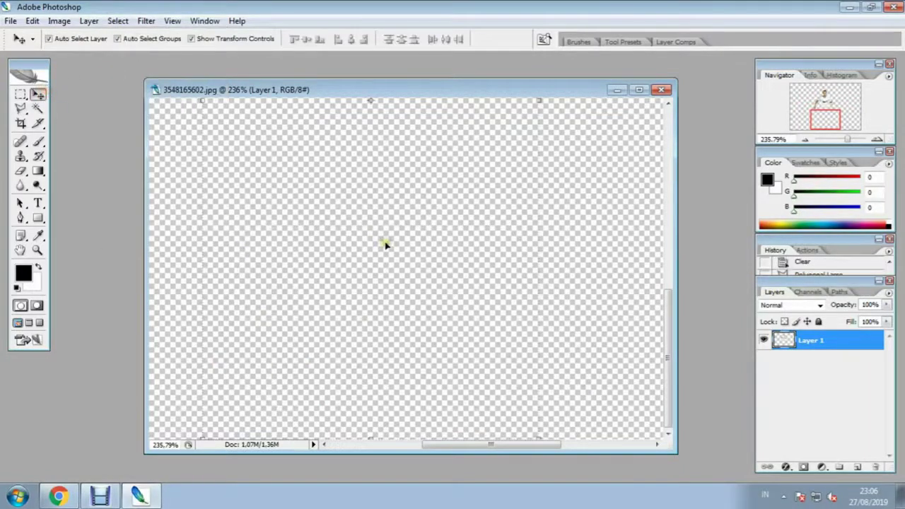
{"action": "scroll", "coordinate": [387, 245], "scroll_direction": "up", "scroll_amount": 3}
{"action": "key", "text": "ctrl+minus"}
{"action": "key", "text": "ctrl+minus"}
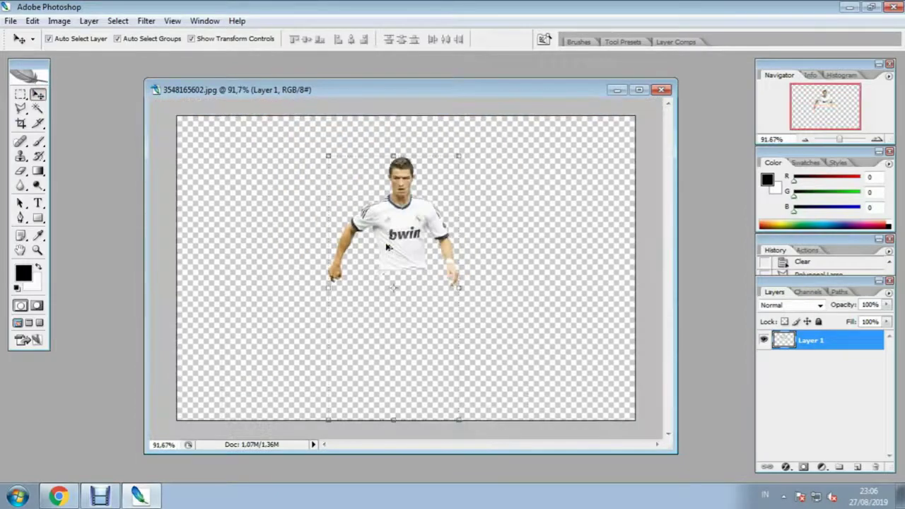
{"action": "left_click", "coordinate": [525, 300]}
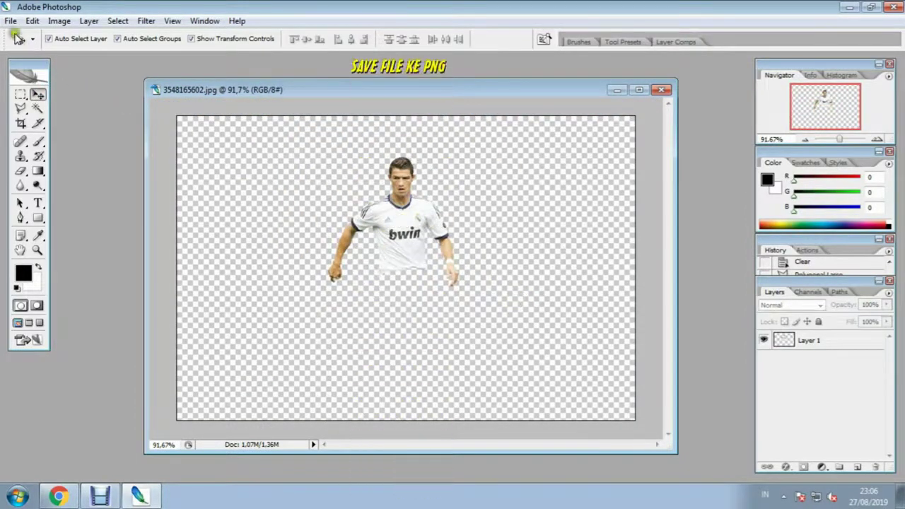
Step: Save the isolated upper body as gambar2.png in PNG format in the JPEG campuran folder
{"action": "left_click", "coordinate": [10, 20]}
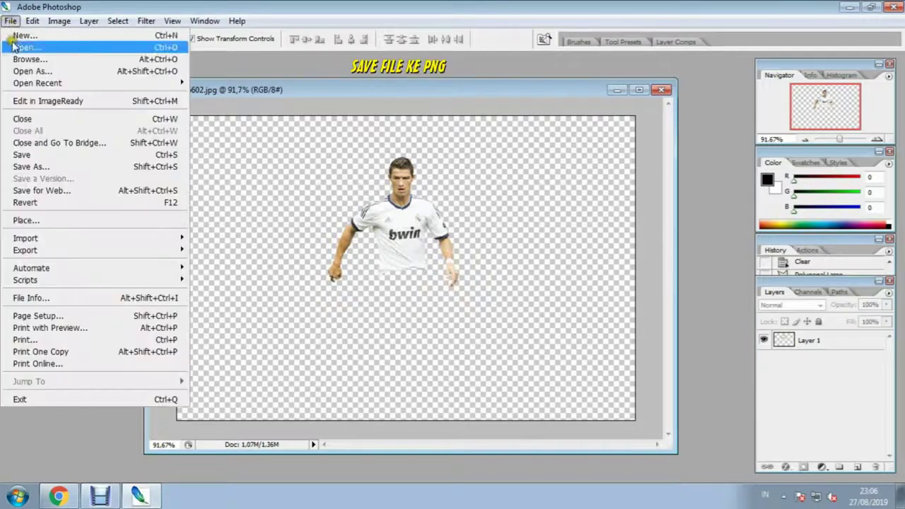
{"action": "left_click", "coordinate": [35, 167]}
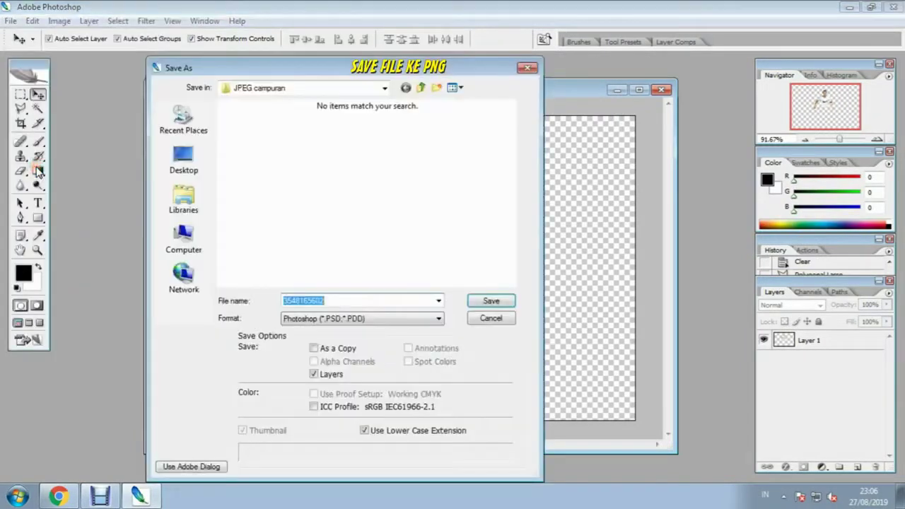
{"action": "left_click", "coordinate": [315, 374]}
{"action": "type", "text": "ga"}
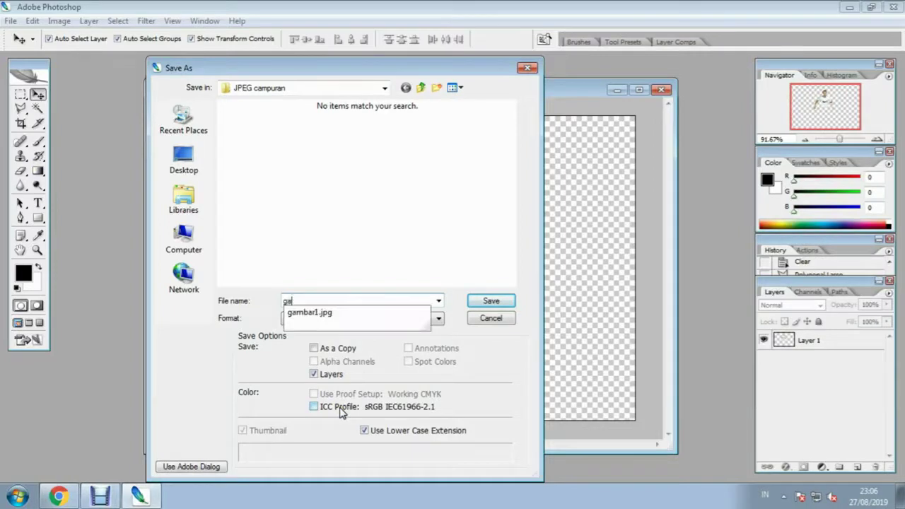
{"action": "type", "text": "mbar2"}
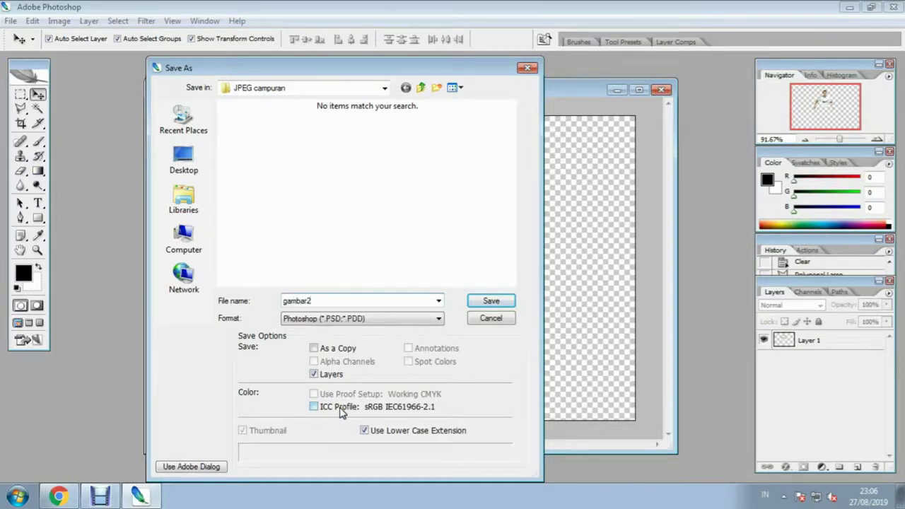
{"action": "left_click", "coordinate": [404, 318]}
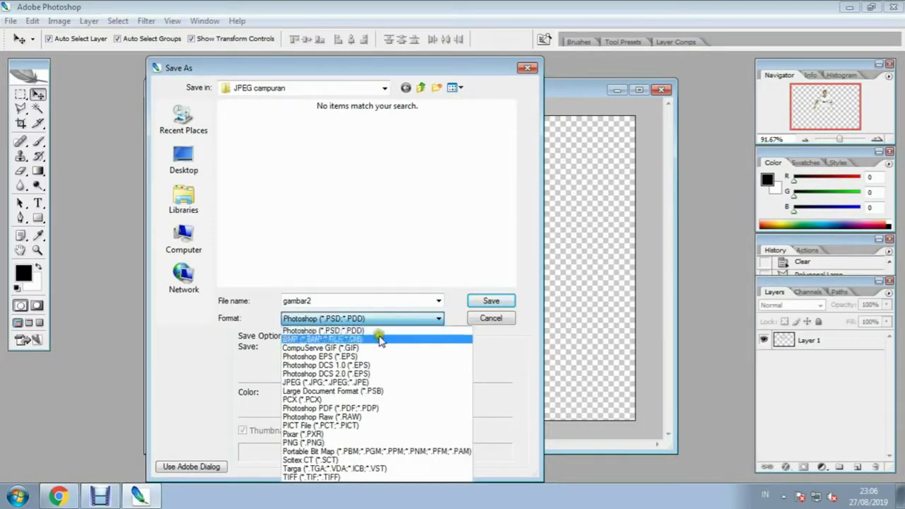
{"action": "left_click", "coordinate": [315, 444]}
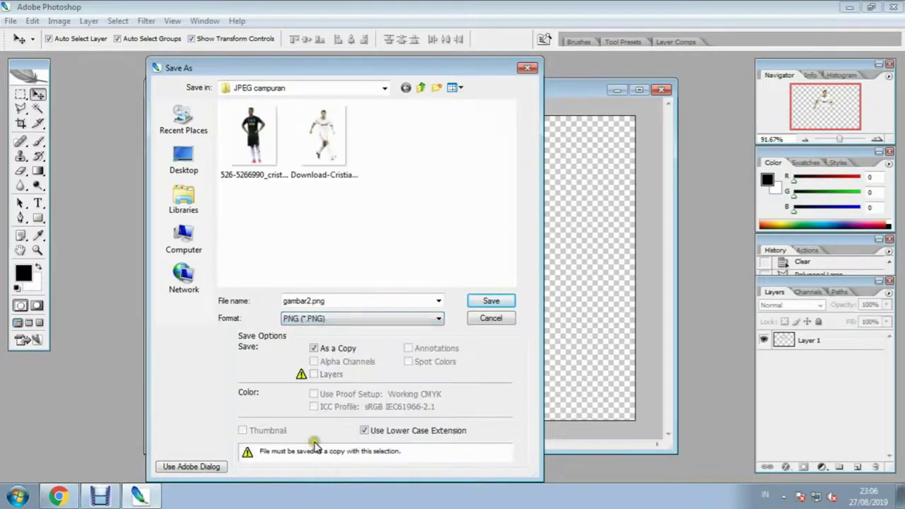
{"action": "left_click", "coordinate": [511, 302]}
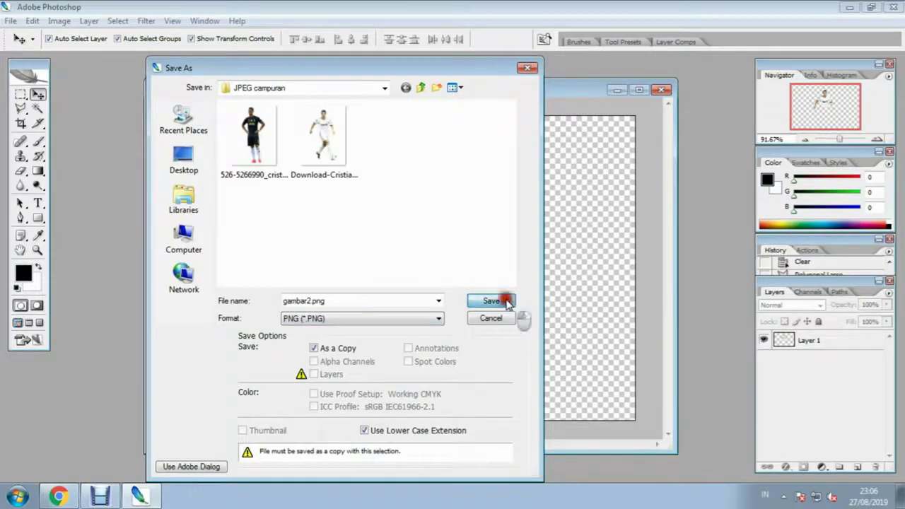
{"action": "left_click", "coordinate": [495, 237]}
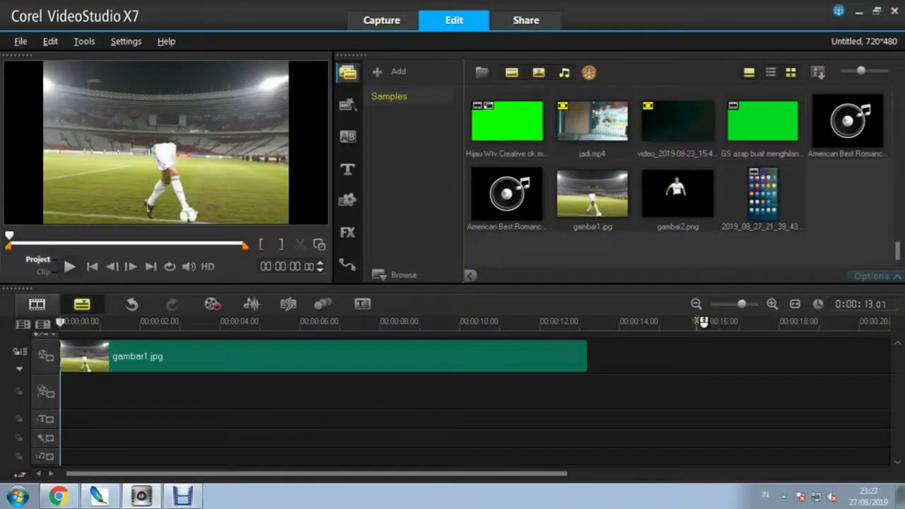
Step: Import the American_Best_Romance_exported_0.mp4 spectrum video into the Corel VideoStudio library and place it at the start of the overlay track
{"action": "left_click", "coordinate": [482, 74]}
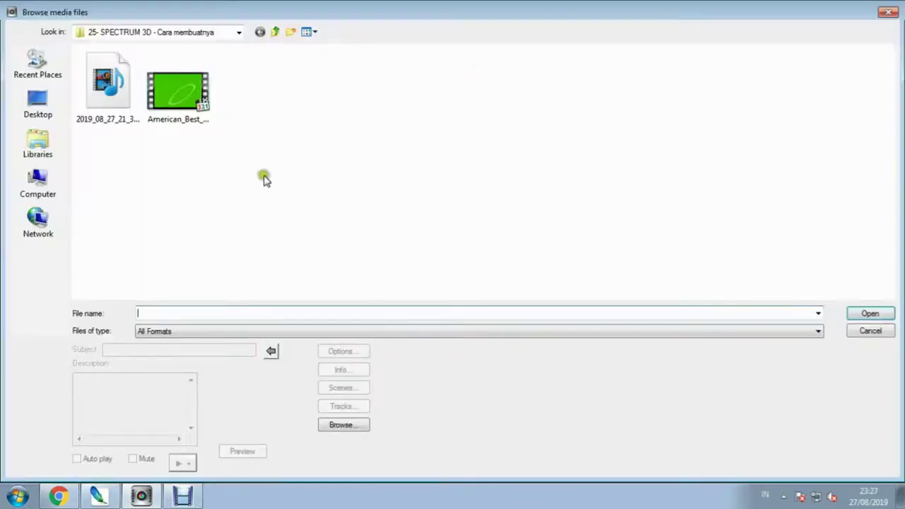
{"action": "double_click", "coordinate": [189, 124]}
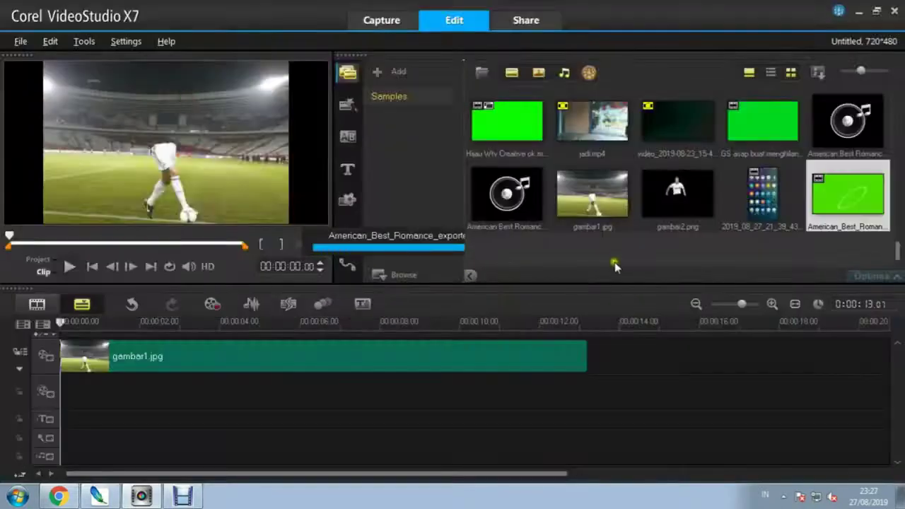
{"action": "left_click_drag", "start_coordinate": [842, 203], "coordinate": [393, 390]}
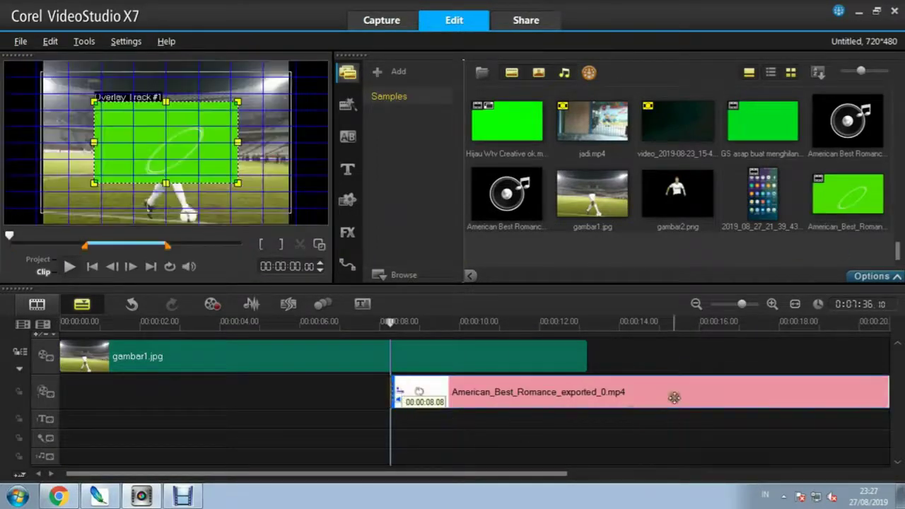
{"action": "left_click_drag", "start_coordinate": [680, 390], "coordinate": [387, 405]}
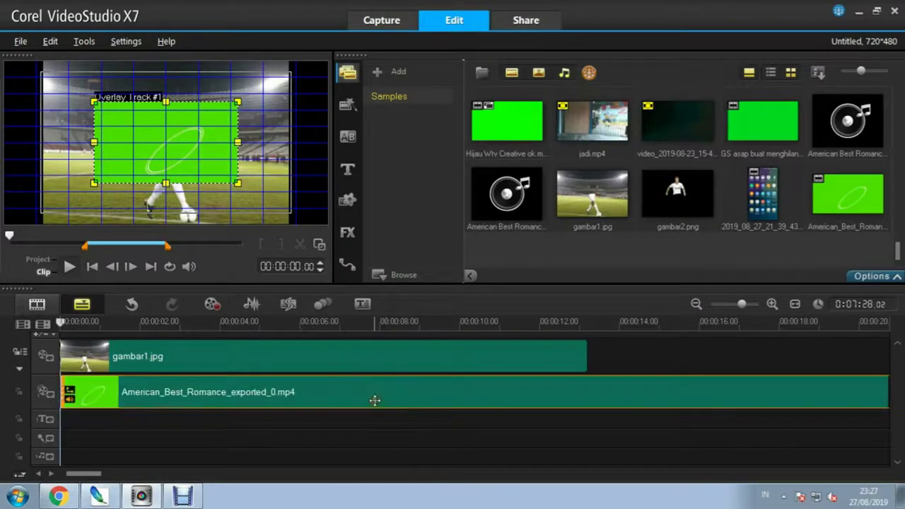
Step: Apply a Chroma Key overlay to the spectrum clip with bright green as the key colour and a similarity of 60
{"action": "double_click", "coordinate": [430, 403]}
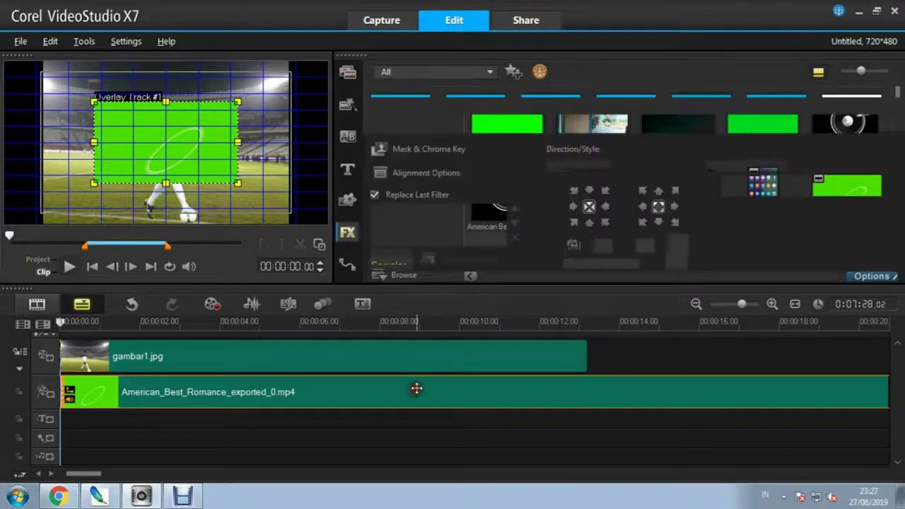
{"action": "left_click", "coordinate": [479, 125]}
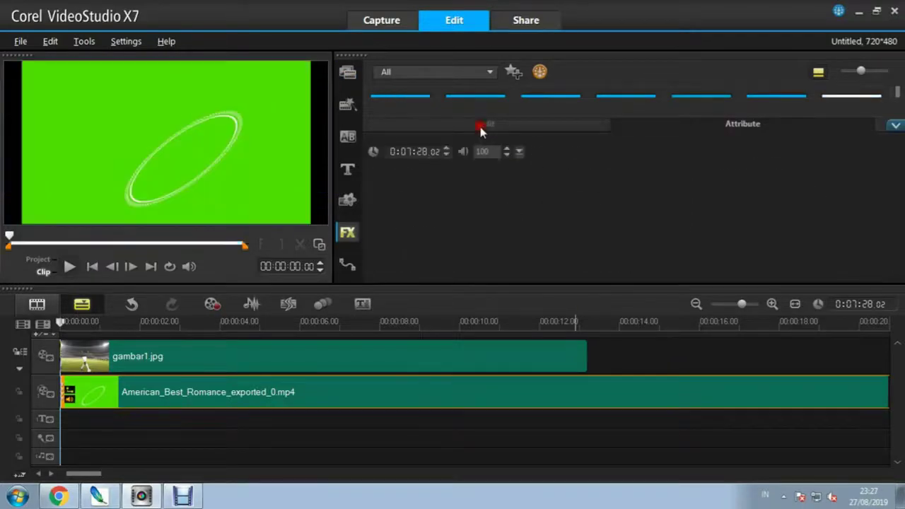
{"action": "left_click", "coordinate": [655, 133]}
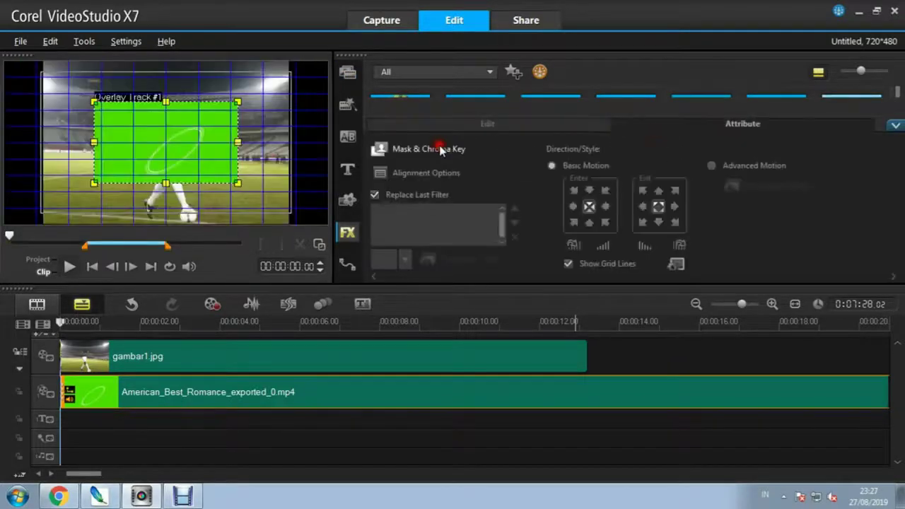
{"action": "left_click", "coordinate": [440, 148]}
{"action": "left_click", "coordinate": [414, 169]}
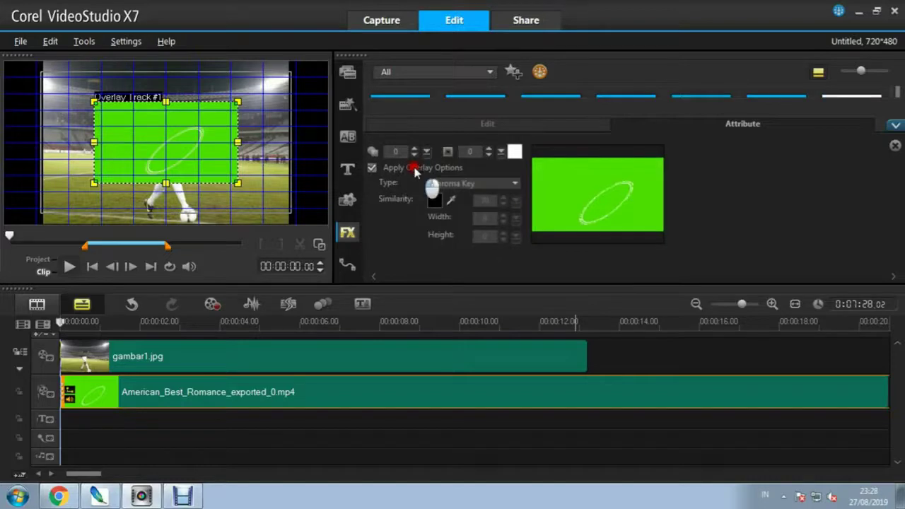
{"action": "left_click", "coordinate": [435, 204]}
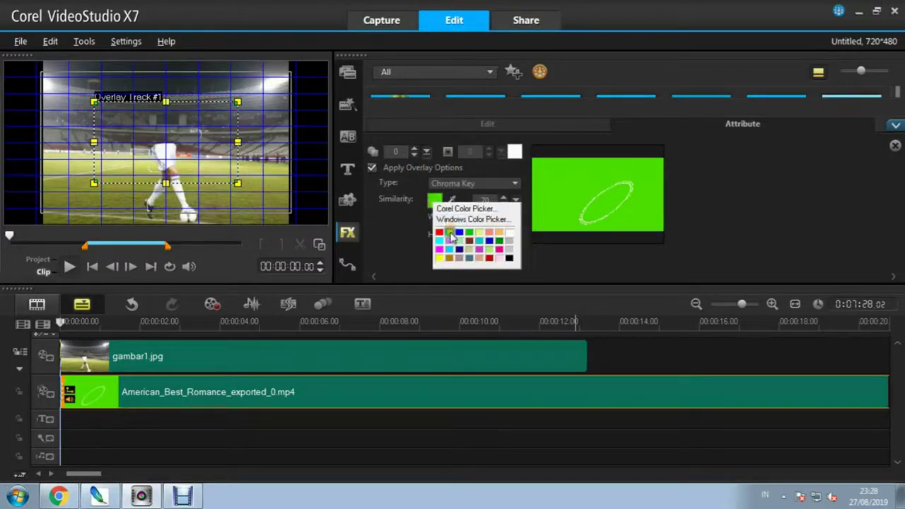
{"action": "left_click", "coordinate": [468, 249]}
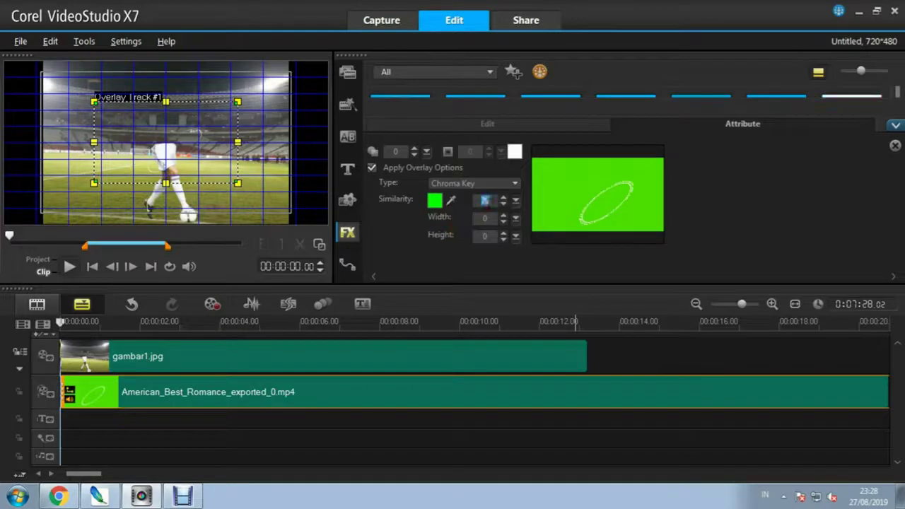
{"action": "type", "text": "60"}
Step: At 00:00:07.09, enlarge the spectrum overlay beyond the sides of the stadium picture and position its ring around the player's waist
{"action": "left_click", "coordinate": [373, 343]}
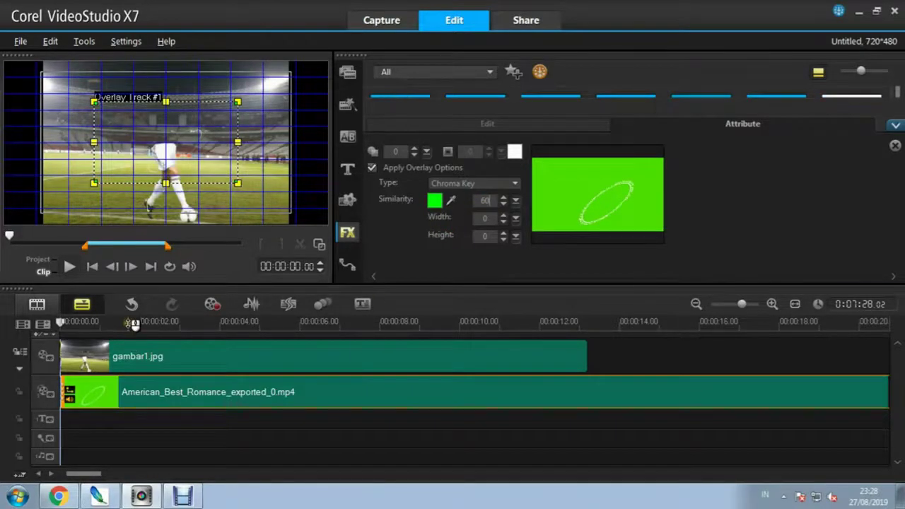
{"action": "left_click", "coordinate": [273, 390]}
{"action": "left_click", "coordinate": [272, 391]}
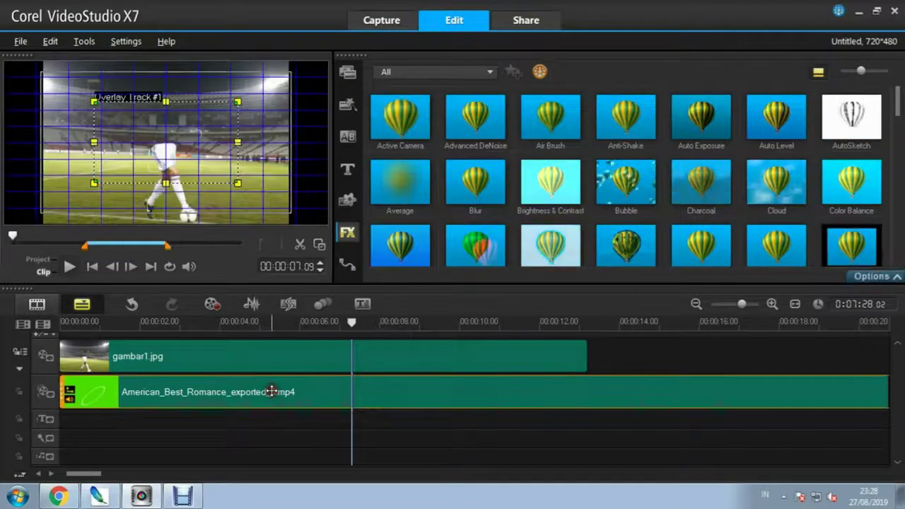
{"action": "left_click", "coordinate": [319, 244]}
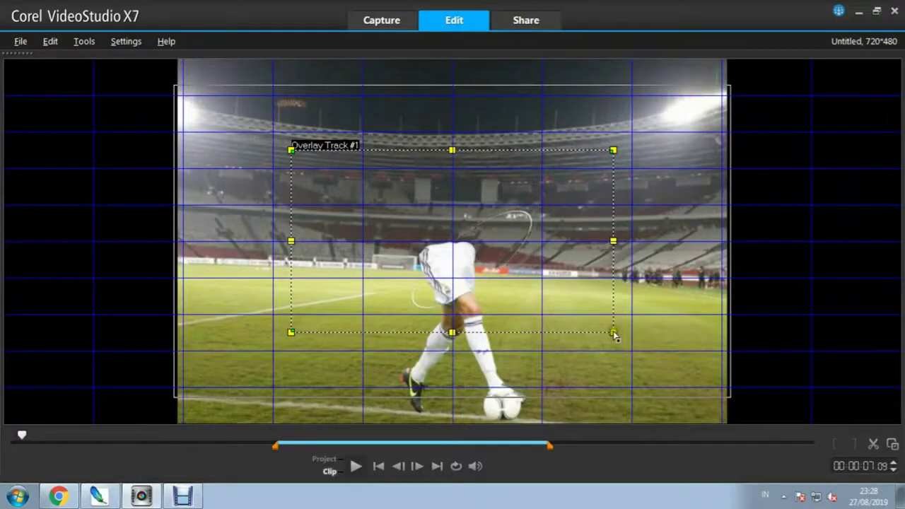
{"action": "left_click_drag", "start_coordinate": [613, 334], "coordinate": [669, 365]}
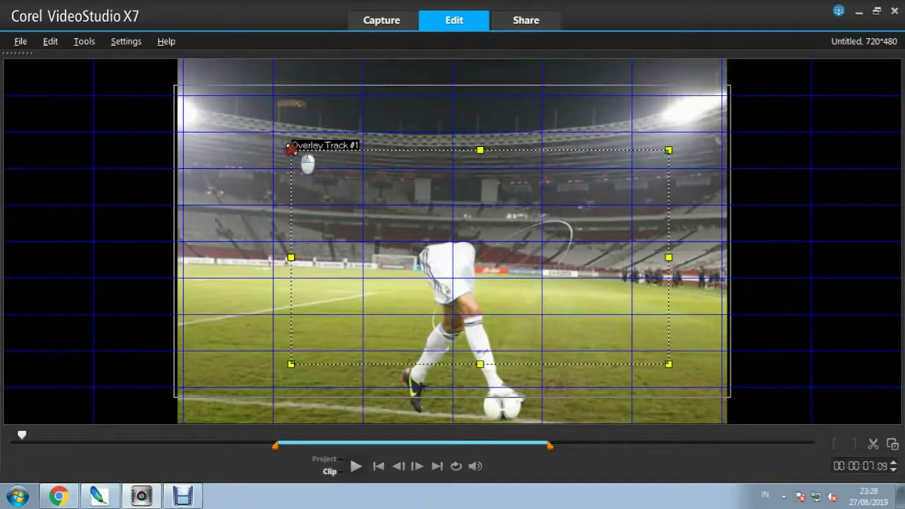
{"action": "left_click_drag", "start_coordinate": [290, 149], "coordinate": [215, 106]}
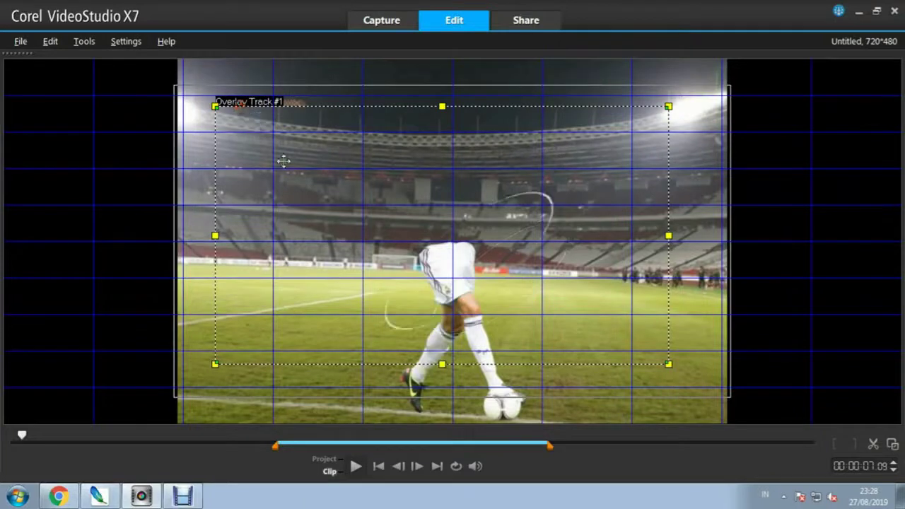
{"action": "left_click_drag", "start_coordinate": [481, 225], "coordinate": [459, 216]}
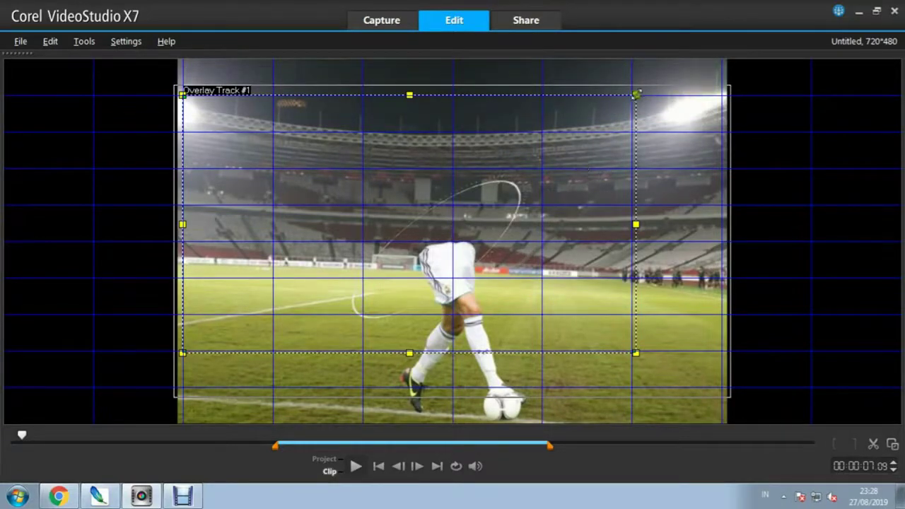
{"action": "left_click_drag", "start_coordinate": [637, 94], "coordinate": [731, 65]}
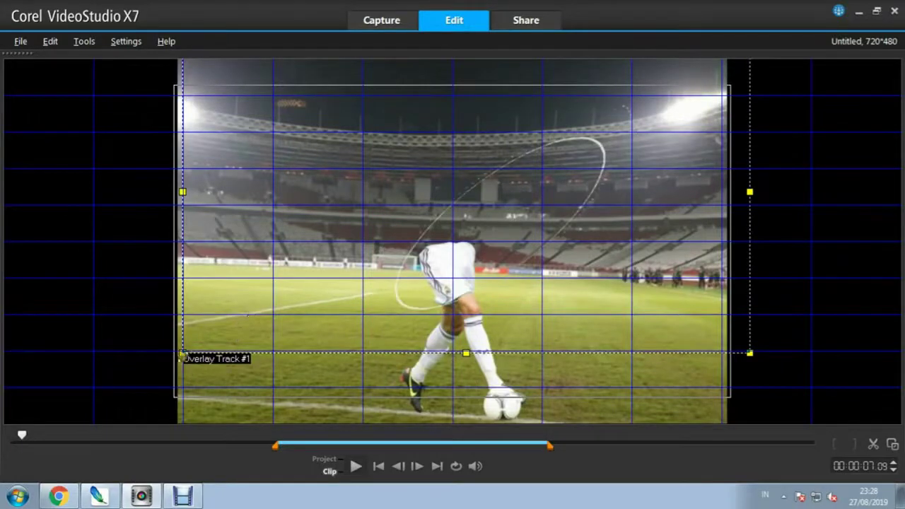
{"action": "left_click_drag", "start_coordinate": [182, 352], "coordinate": [120, 410]}
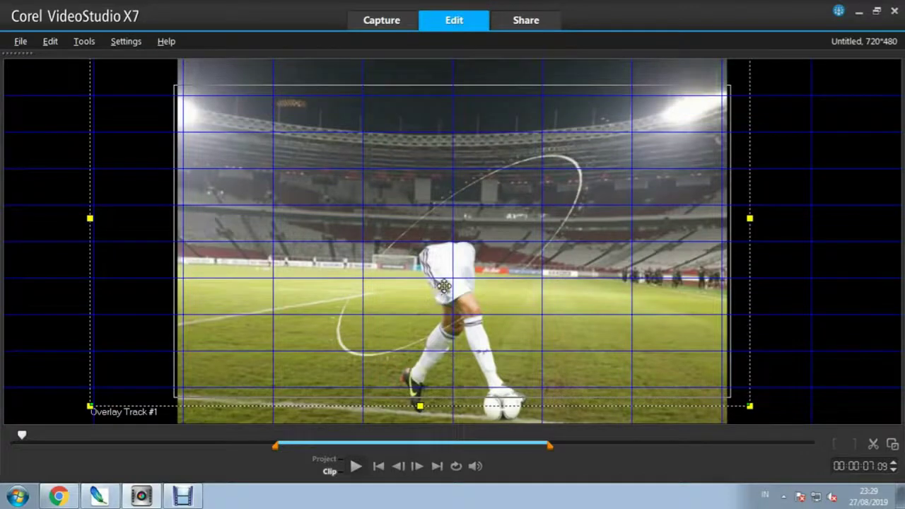
{"action": "left_click_drag", "start_coordinate": [444, 285], "coordinate": [450, 274]}
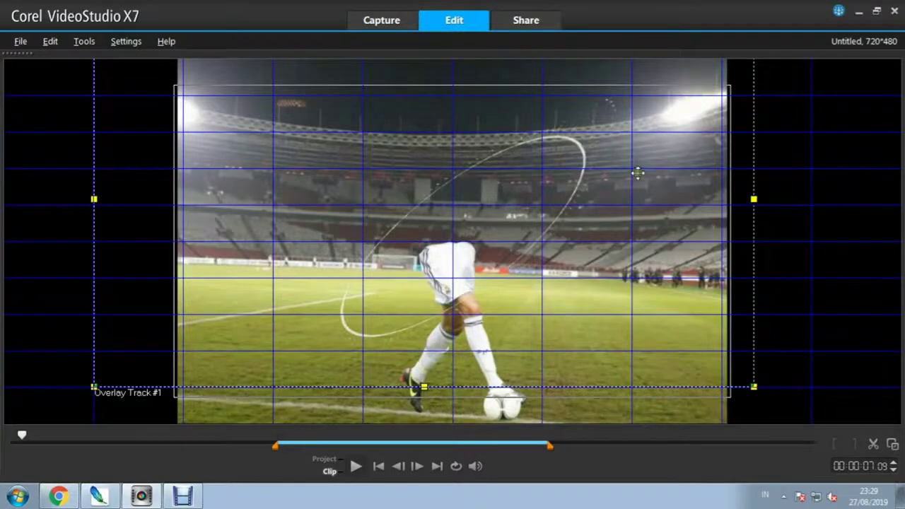
{"action": "left_click", "coordinate": [892, 444]}
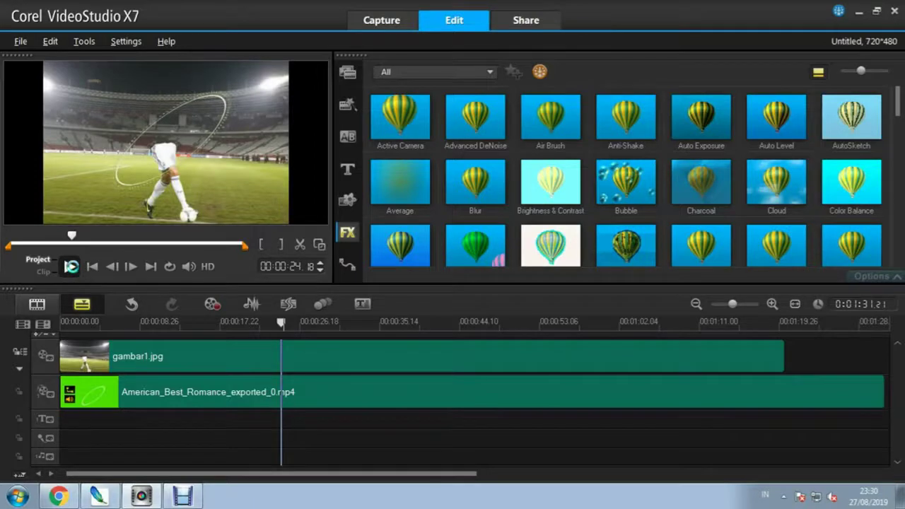
Step: Place gambar2.png from the media library on the second overlay track, starting at the beginning of the timeline
{"action": "left_click", "coordinate": [71, 266]}
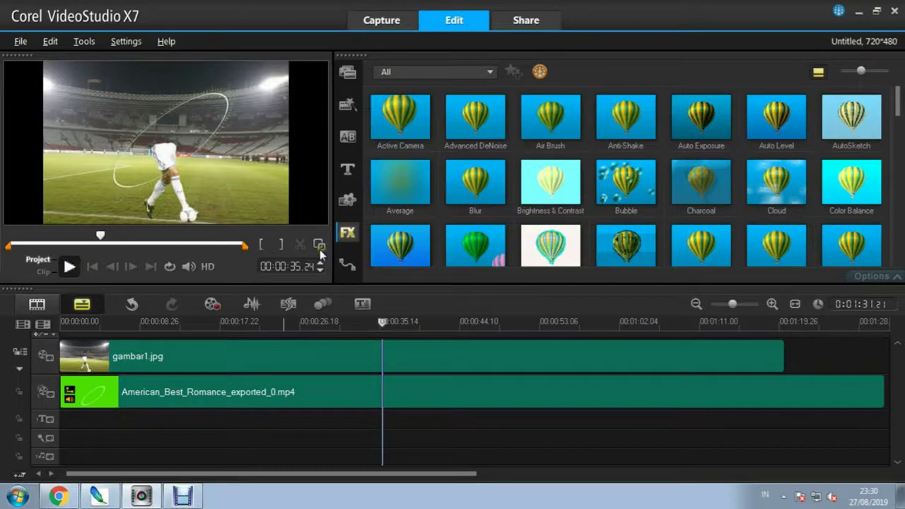
{"action": "left_click", "coordinate": [346, 71]}
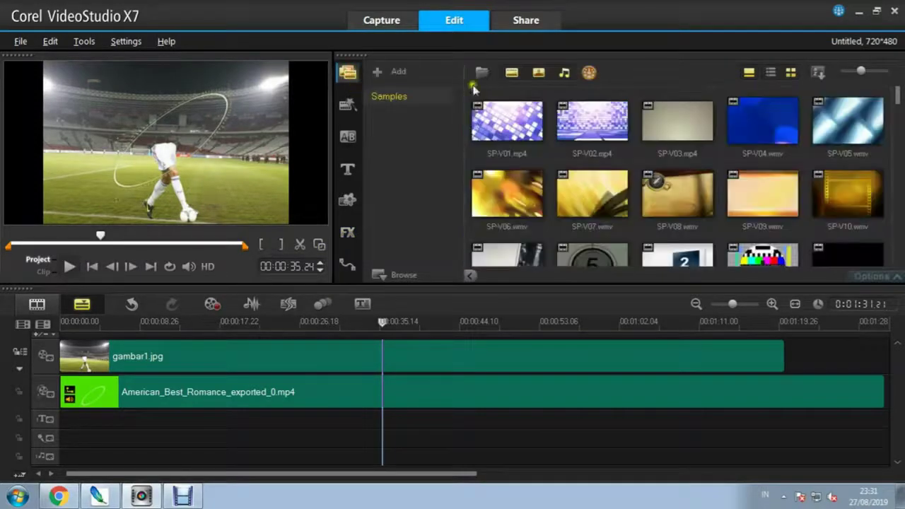
{"action": "left_click_drag", "start_coordinate": [897, 94], "coordinate": [891, 259]}
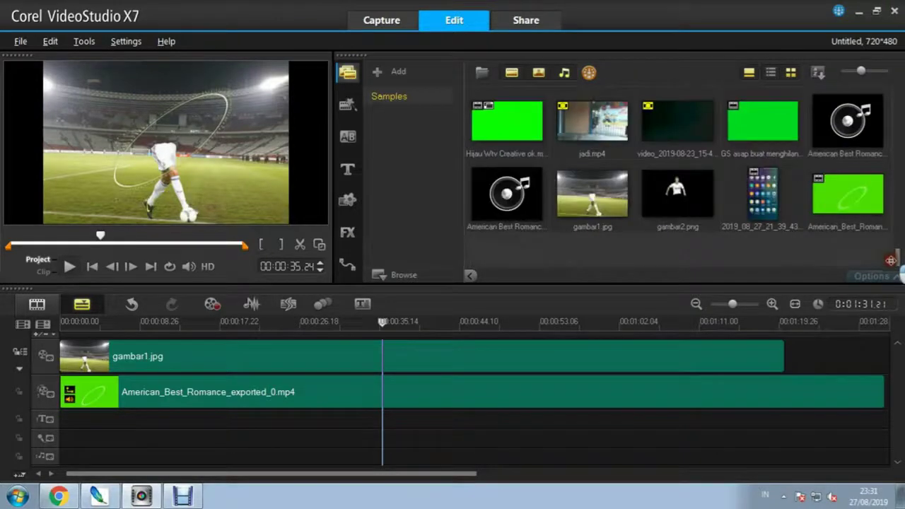
{"action": "left_click", "coordinate": [677, 210]}
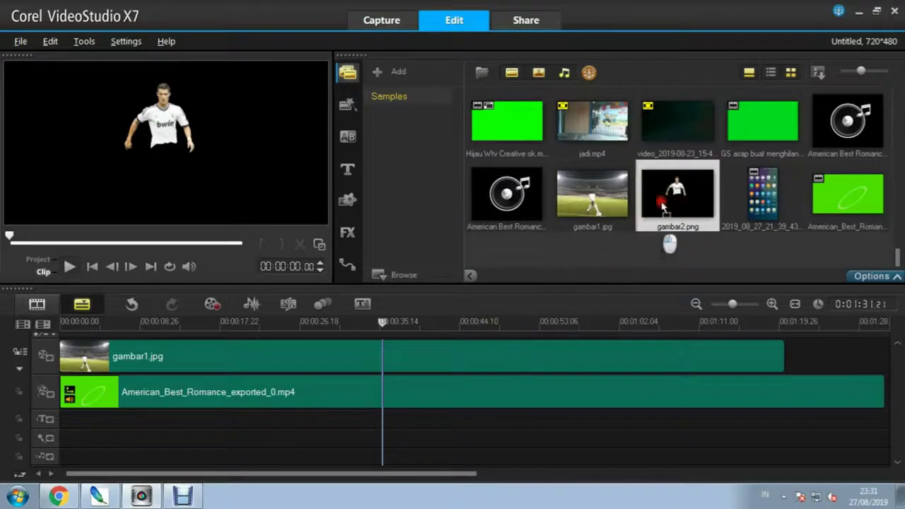
{"action": "left_click_drag", "start_coordinate": [669, 212], "coordinate": [386, 430]}
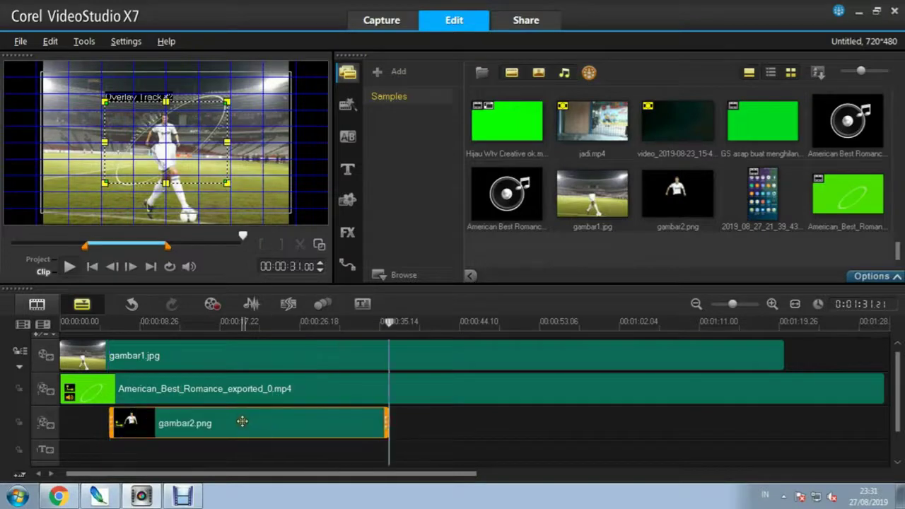
{"action": "left_click_drag", "start_coordinate": [243, 423], "coordinate": [177, 426]}
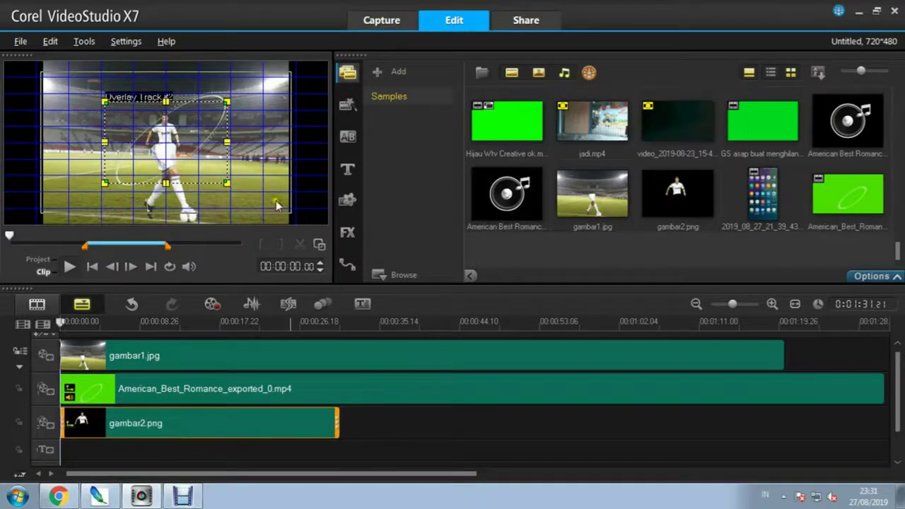
Step: Enlarge the gambar2.png overlay to cover the whole stadium picture, aligning the upper body with the player's legs
{"action": "left_click_drag", "start_coordinate": [227, 184], "coordinate": [287, 225]}
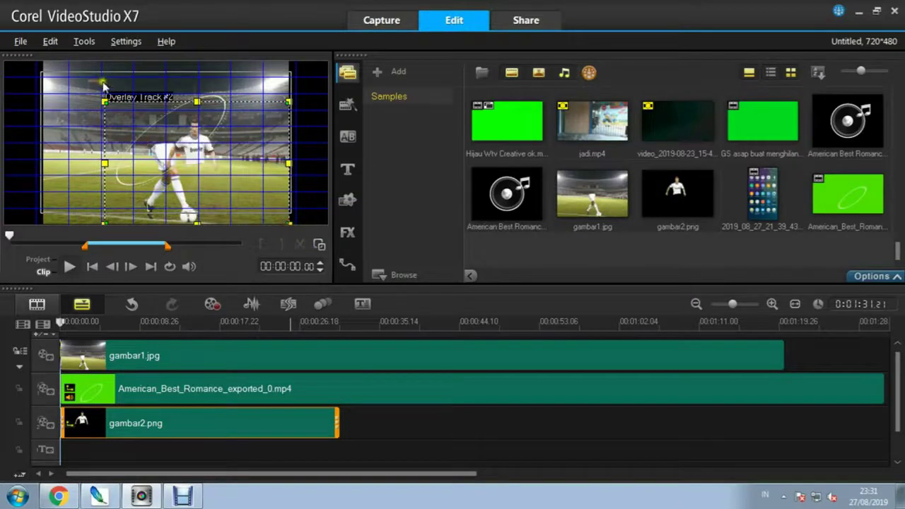
{"action": "left_click_drag", "start_coordinate": [104, 101], "coordinate": [44, 65]}
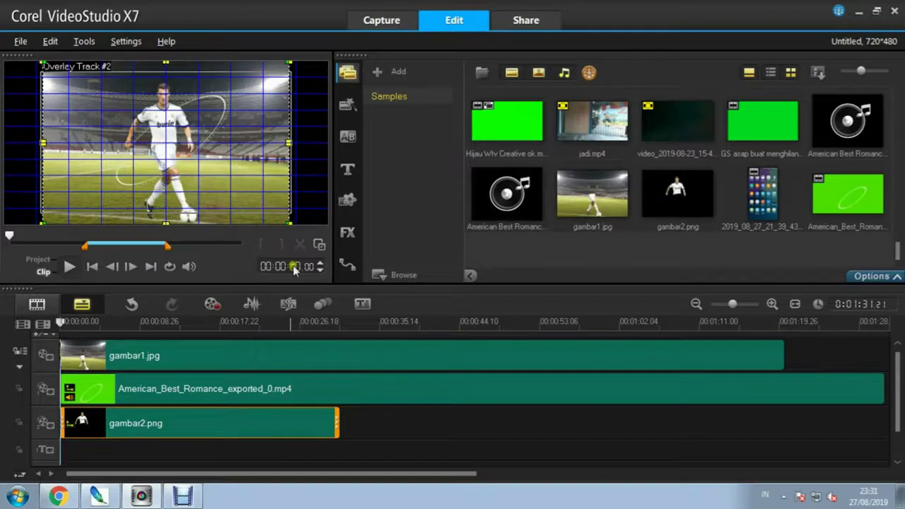
{"action": "left_click", "coordinate": [199, 321]}
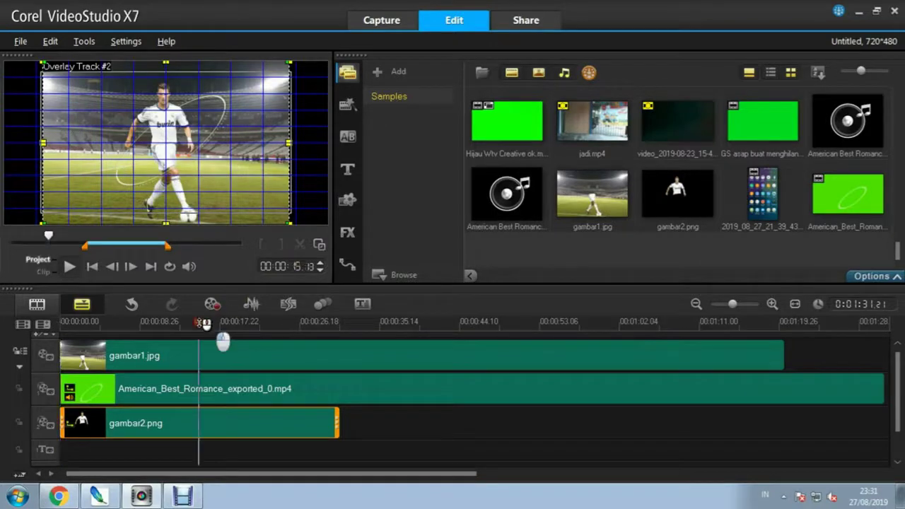
{"action": "left_click", "coordinate": [188, 418]}
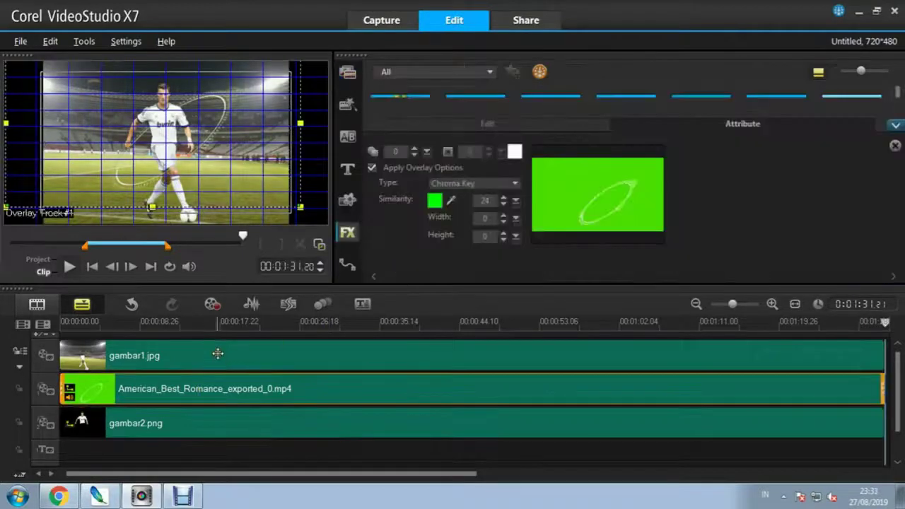
Step: Preview the layered project from about 00:00:14.25, continuing playback in the enlarged preview to check the spectrum around the player
{"action": "left_click", "coordinate": [195, 323]}
{"action": "left_click", "coordinate": [195, 323]}
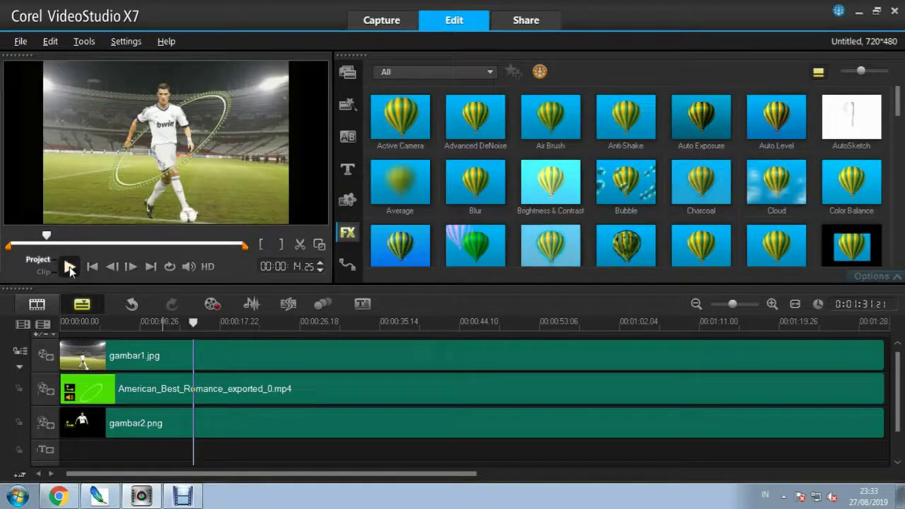
{"action": "left_click", "coordinate": [70, 267]}
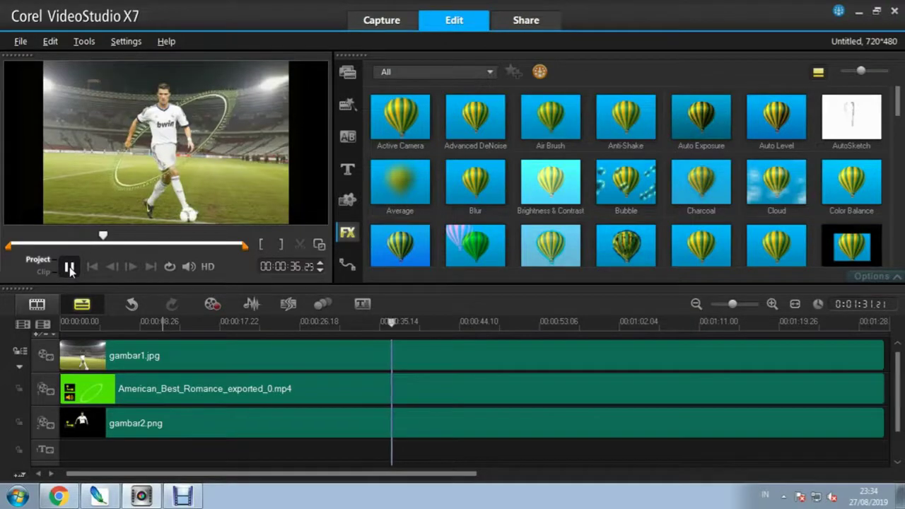
{"action": "left_click", "coordinate": [318, 245]}
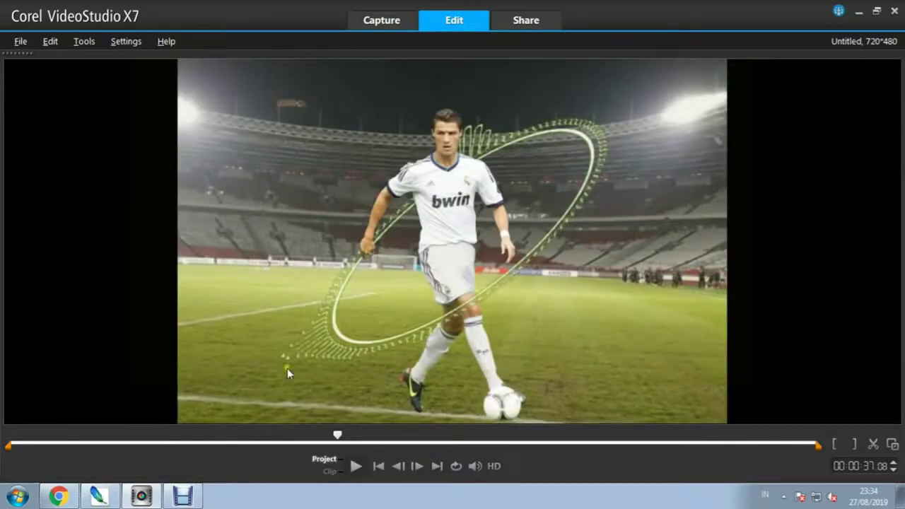
{"action": "left_click", "coordinate": [356, 468]}
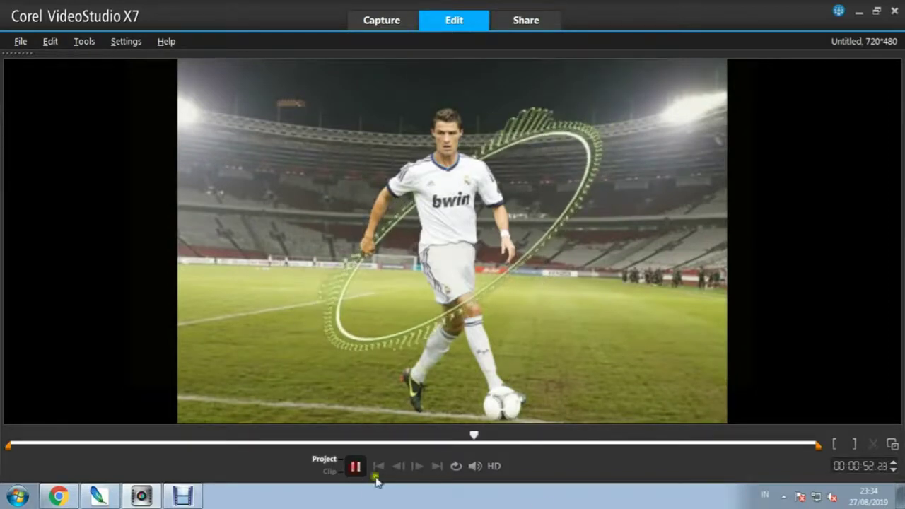
{"action": "key", "text": "space"}
{"action": "left_click", "coordinate": [893, 446]}
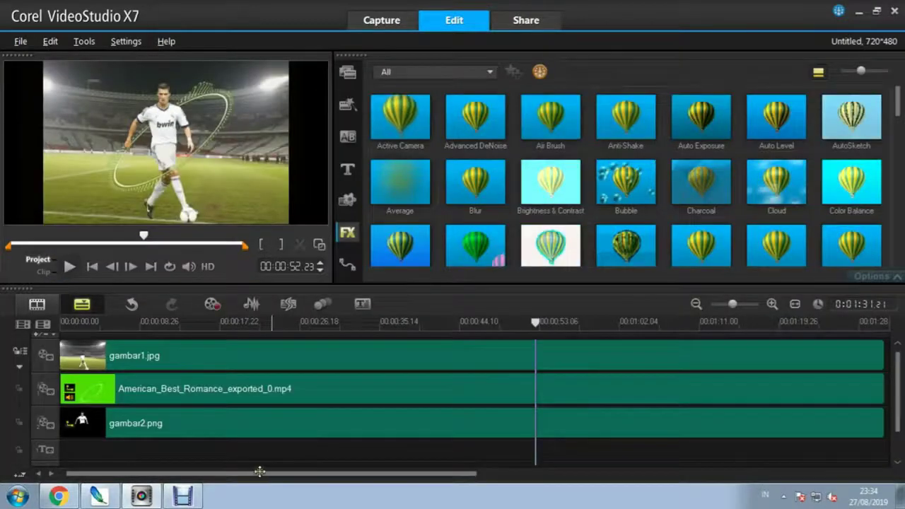
Step: Return to the start of the project and play the finished composite in the enlarged preview
{"action": "left_click", "coordinate": [103, 323]}
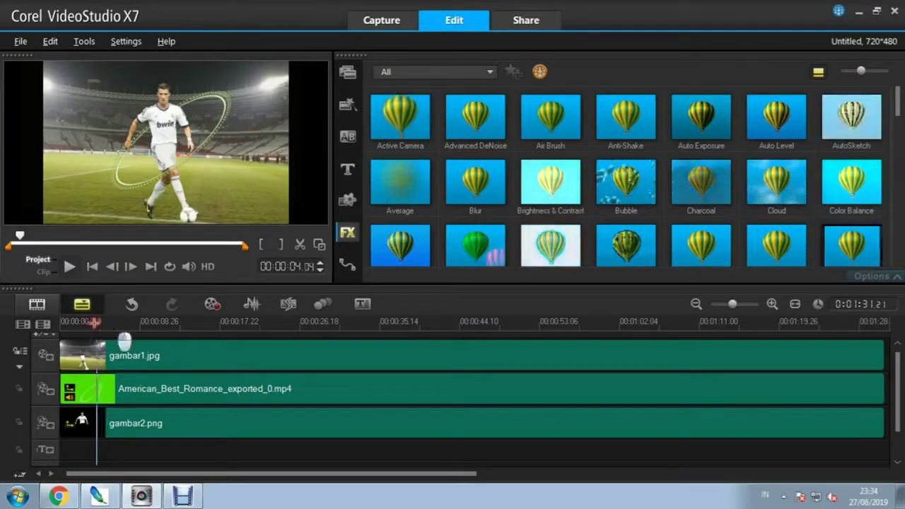
{"action": "left_click", "coordinate": [62, 323]}
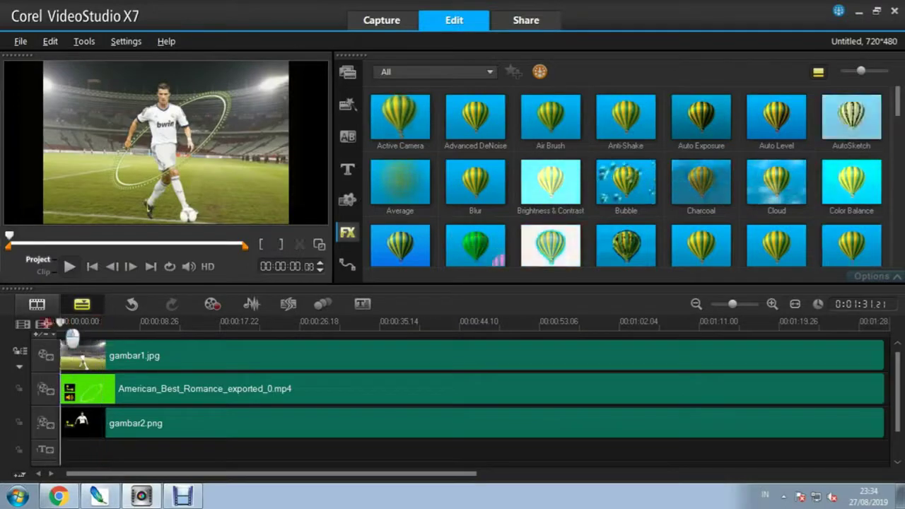
{"action": "left_click", "coordinate": [319, 245]}
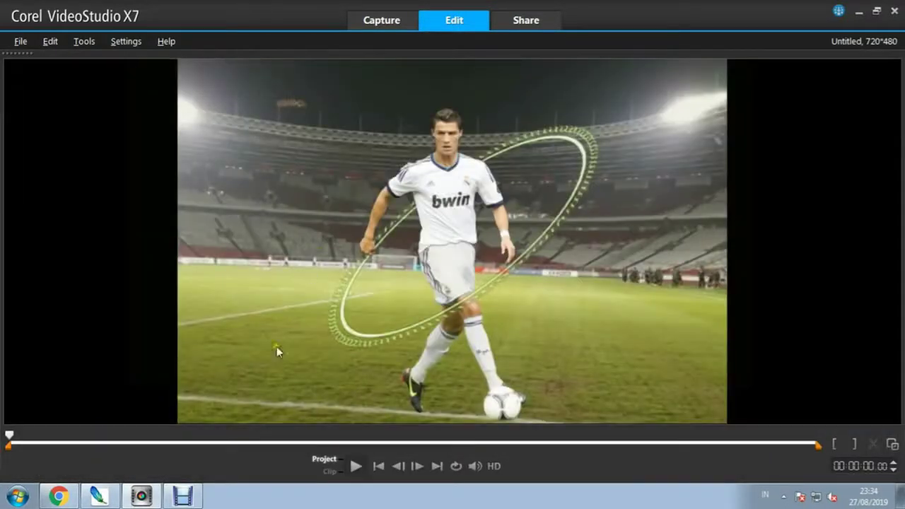
{"action": "left_click", "coordinate": [355, 468]}
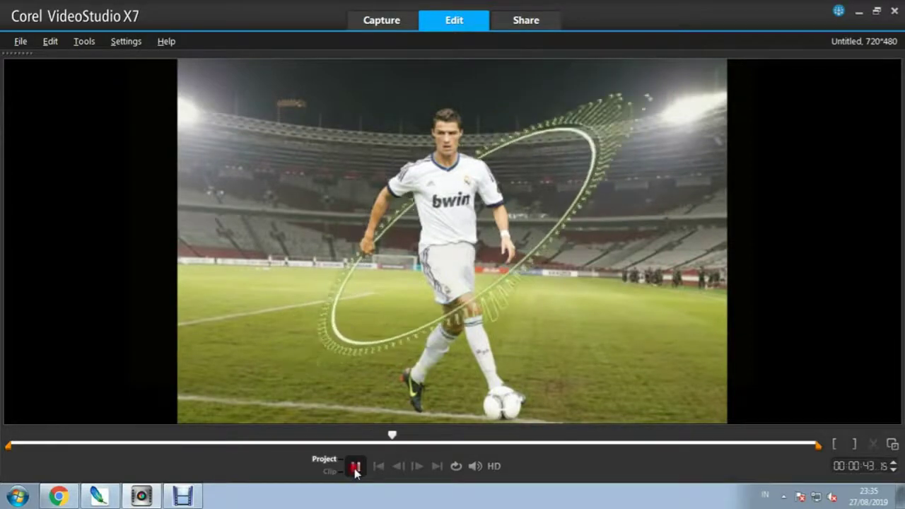
{"action": "key", "text": "space"}
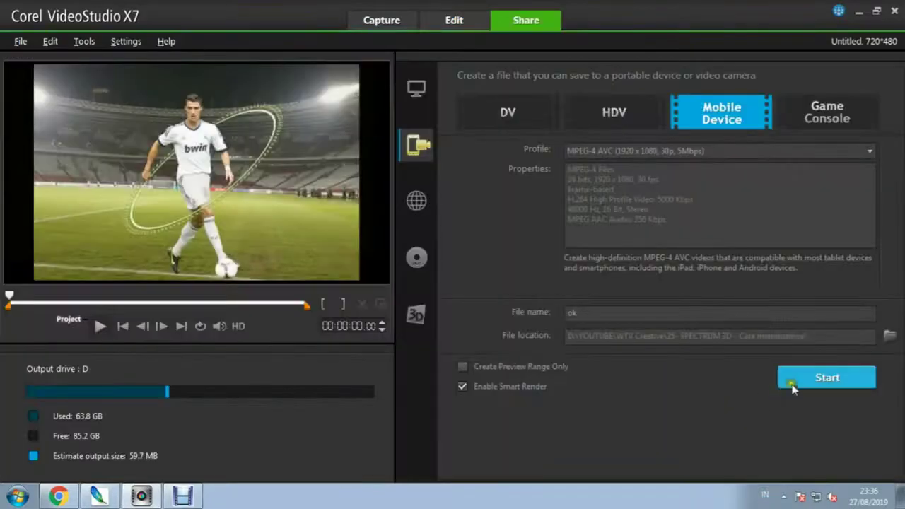